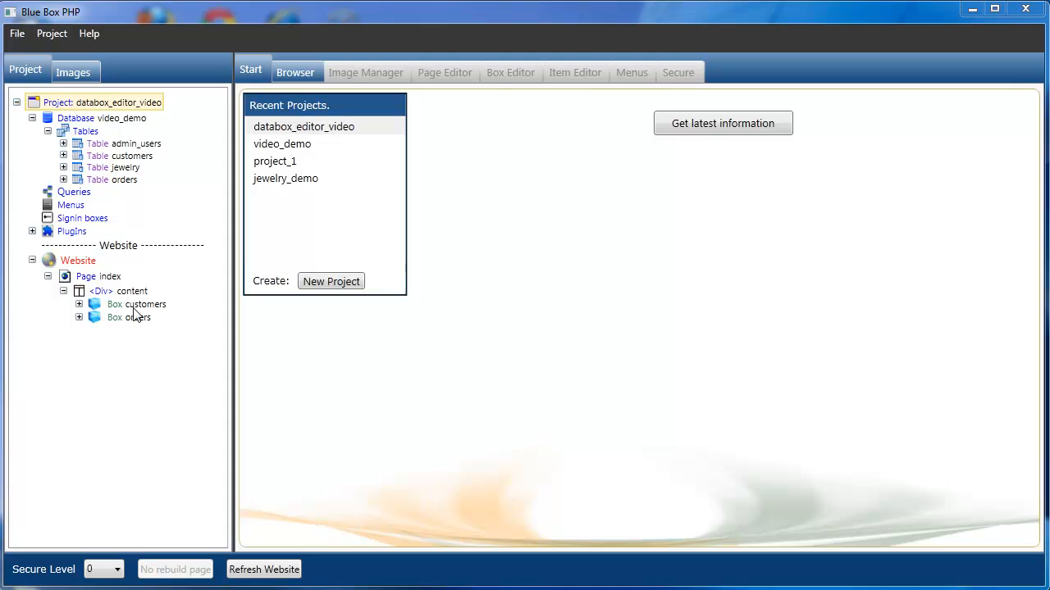
Rebuild the index page and look over its Customer Details and Order Details tables.
click(92, 283)
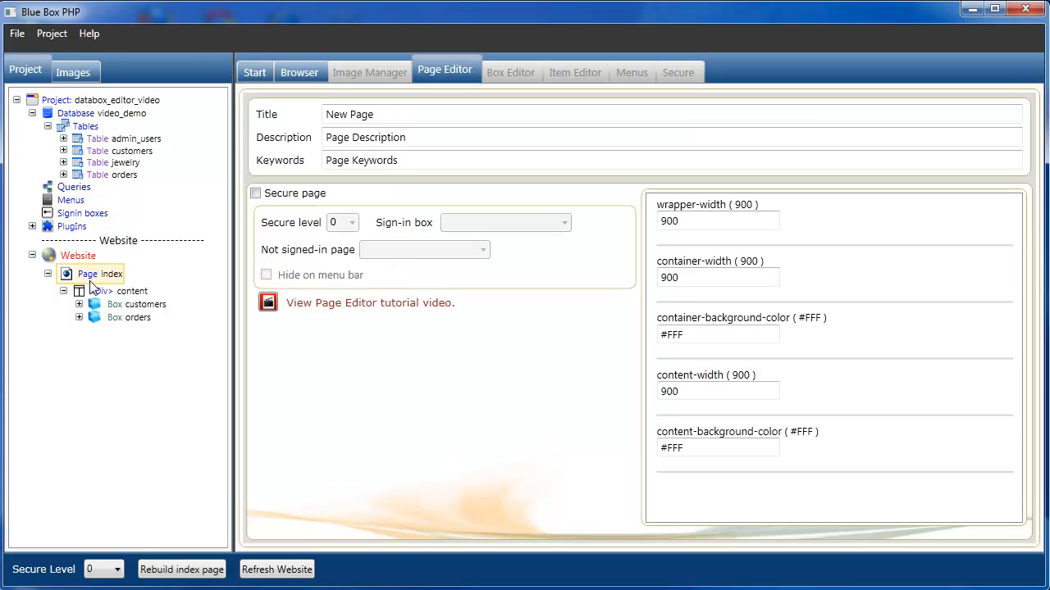
click(169, 574)
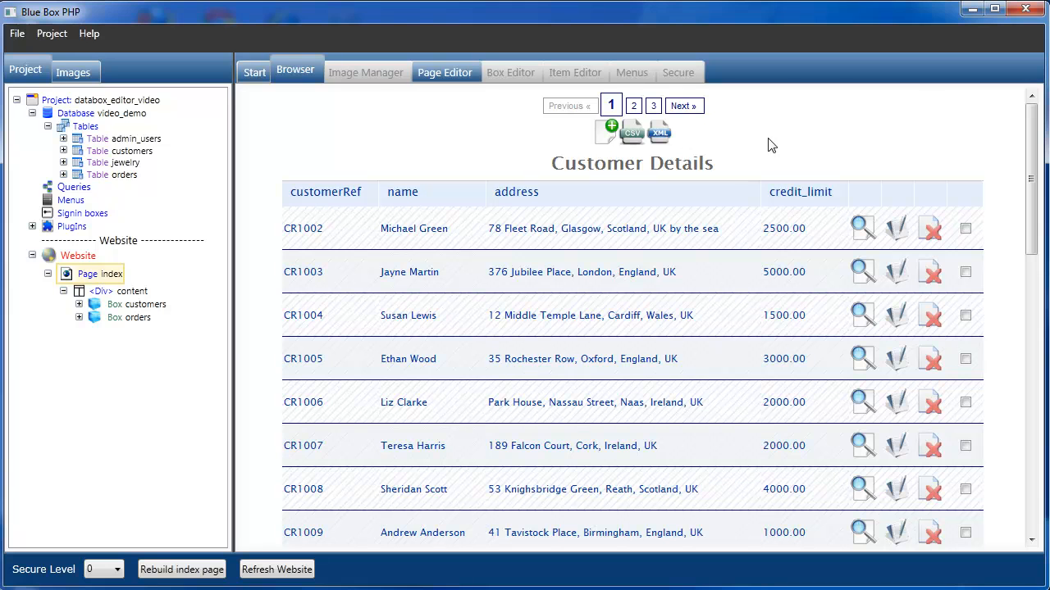
drag(1032, 146, 1032, 328)
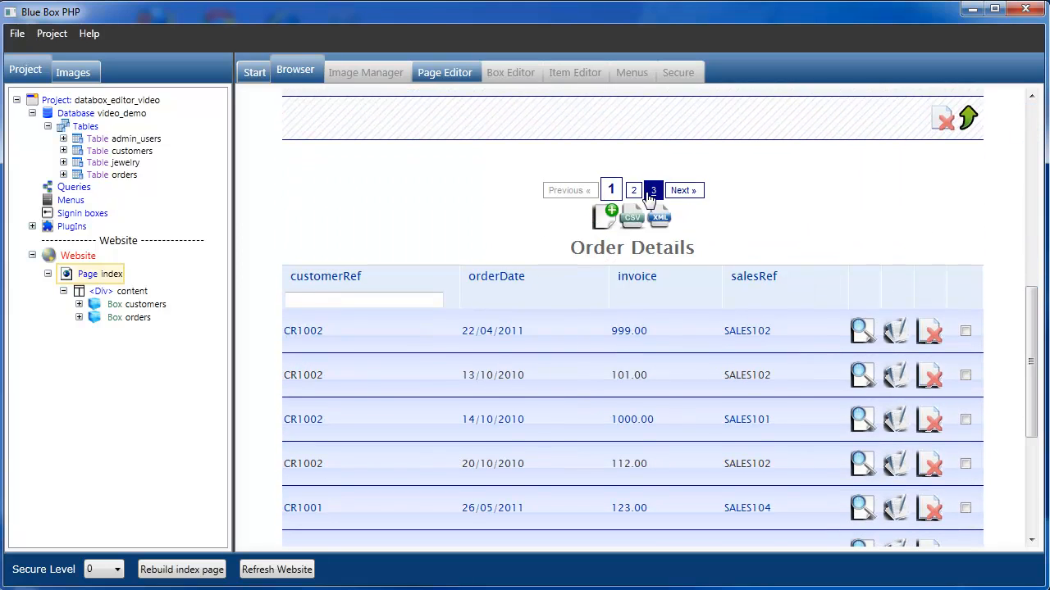
drag(1034, 364, 1032, 179)
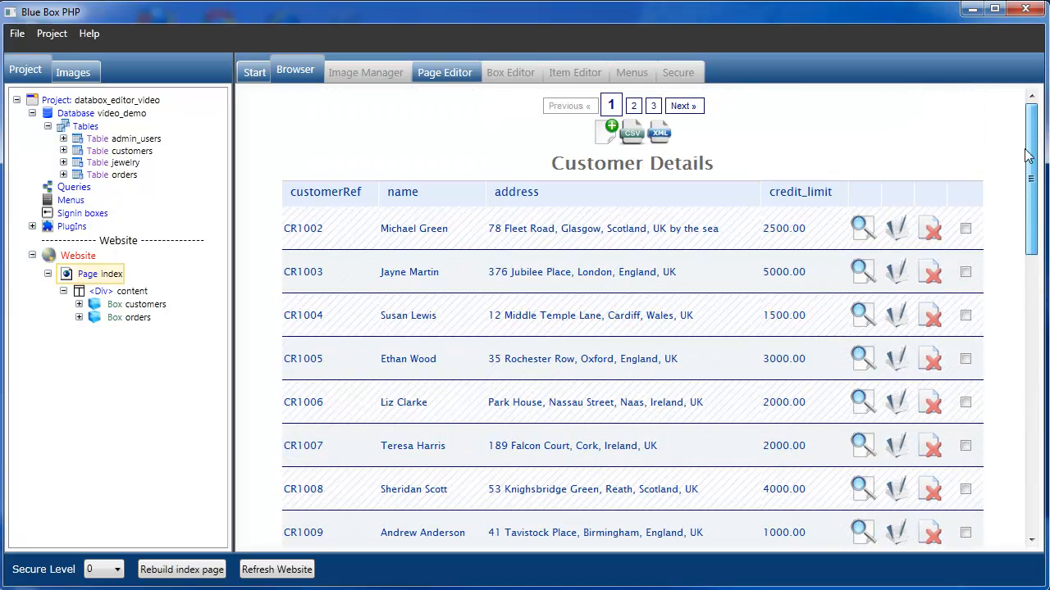
Browse pages 2 and 3 of the Customer Details table and return to page 1.
click(635, 106)
click(653, 107)
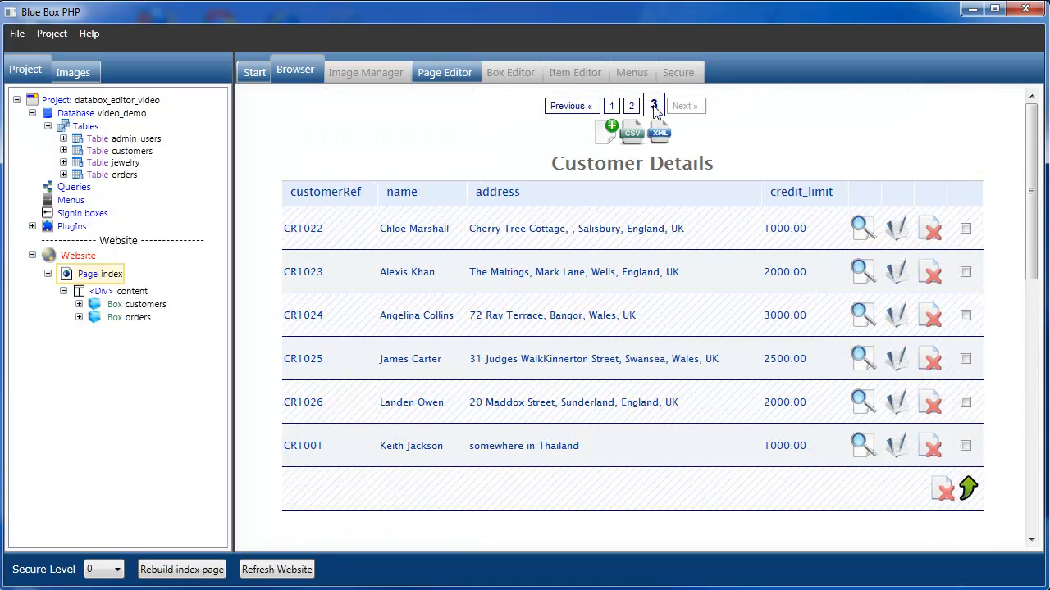
click(633, 108)
click(611, 109)
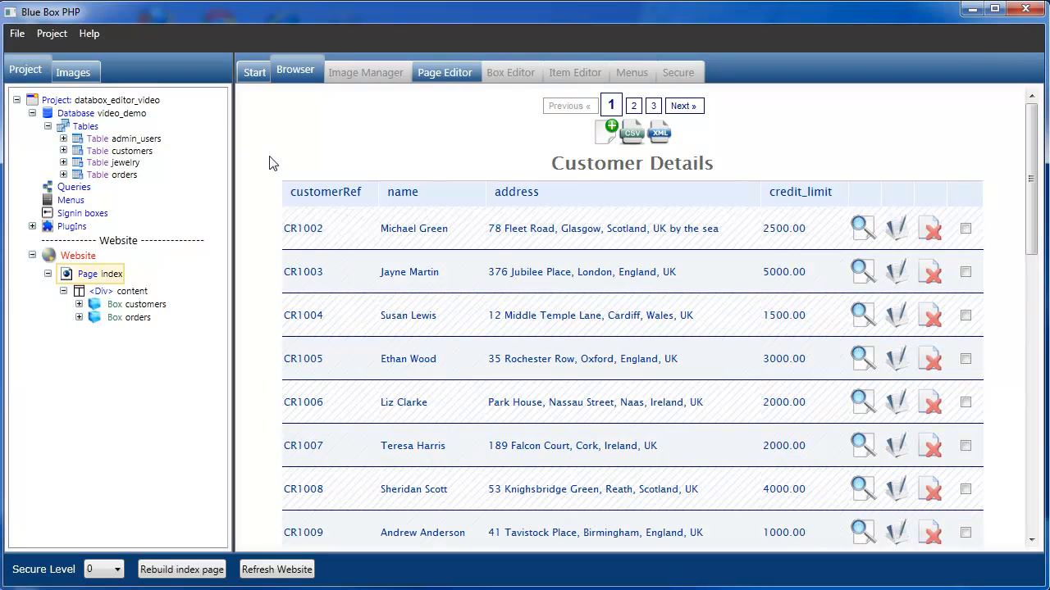
Open the pager settings of the customers table's DataBox.
click(64, 151)
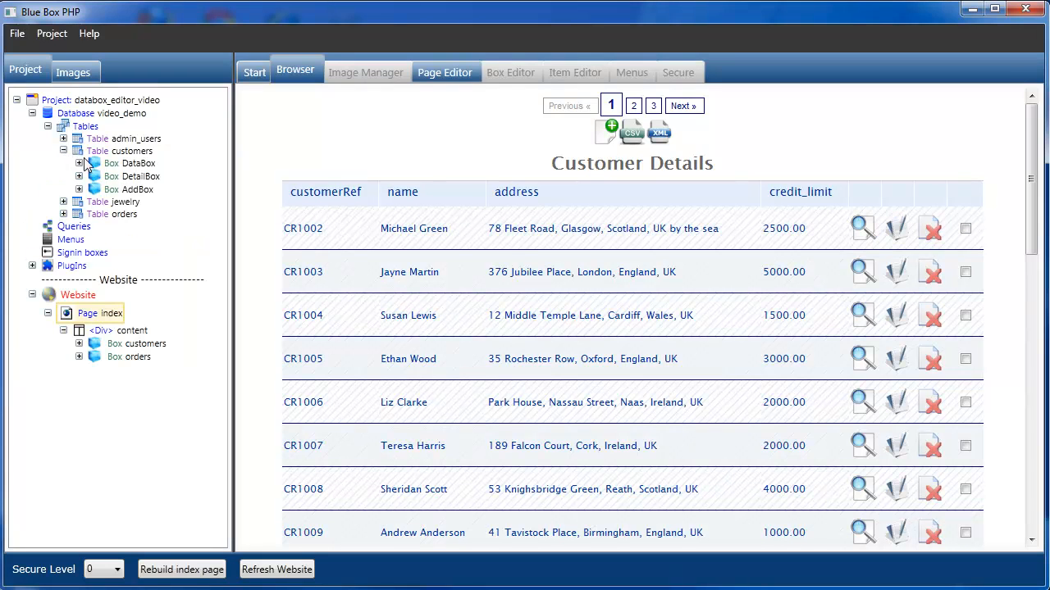
click(114, 166)
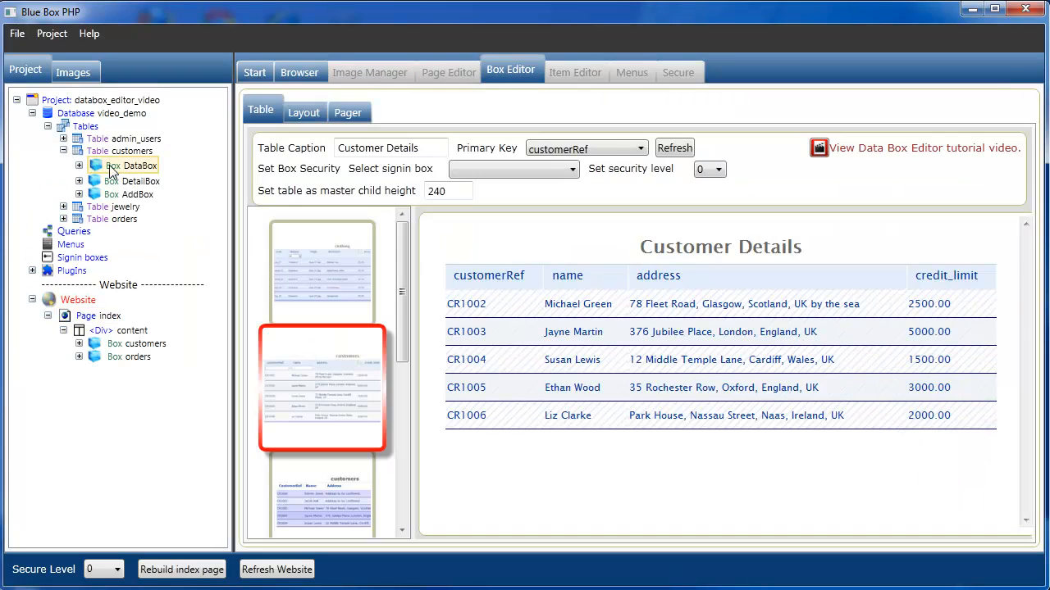
click(347, 112)
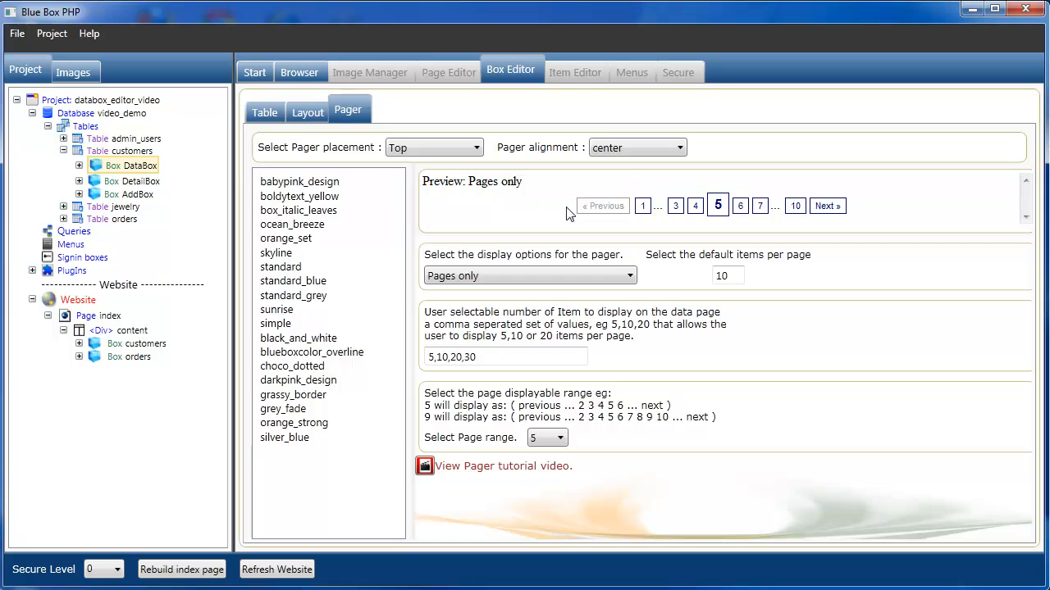
Preview the babypink_design, boldytext_yellow, box_italic_leaves and ocean_breeze pager styles, and apply the skyline style.
click(324, 186)
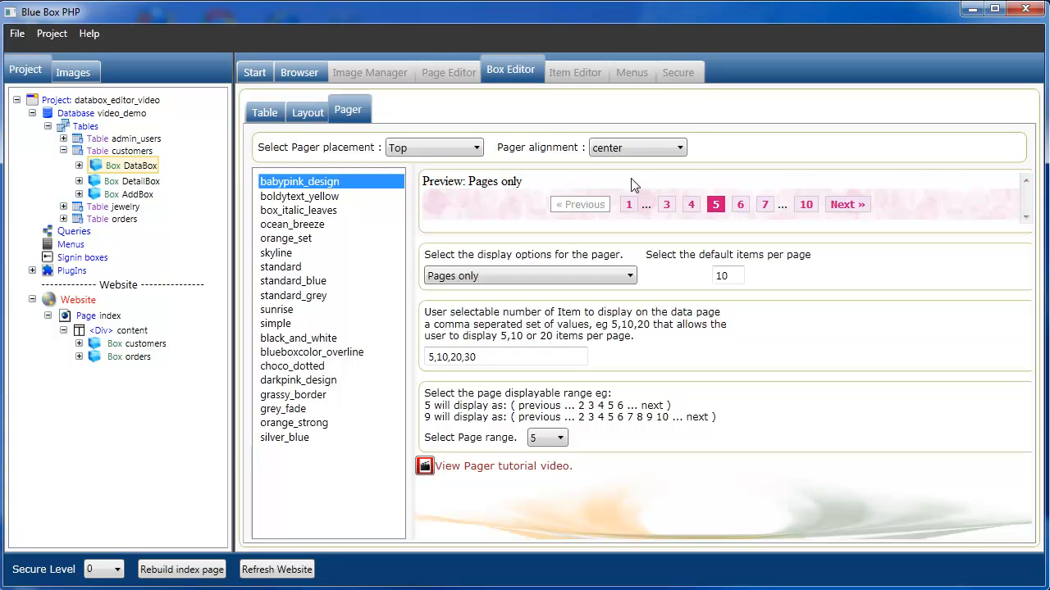
click(314, 201)
click(323, 211)
click(313, 225)
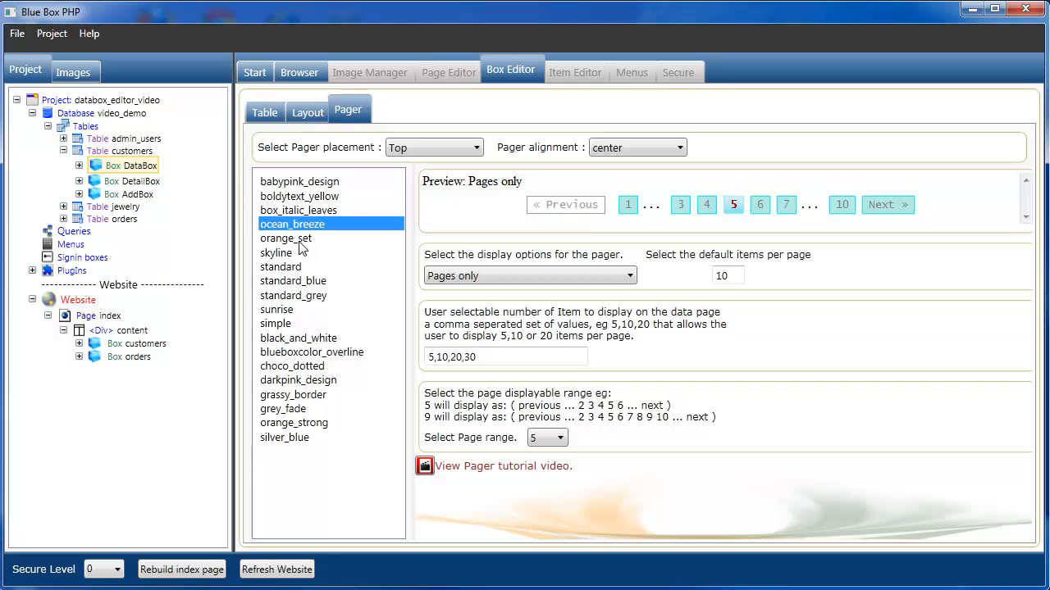
click(279, 253)
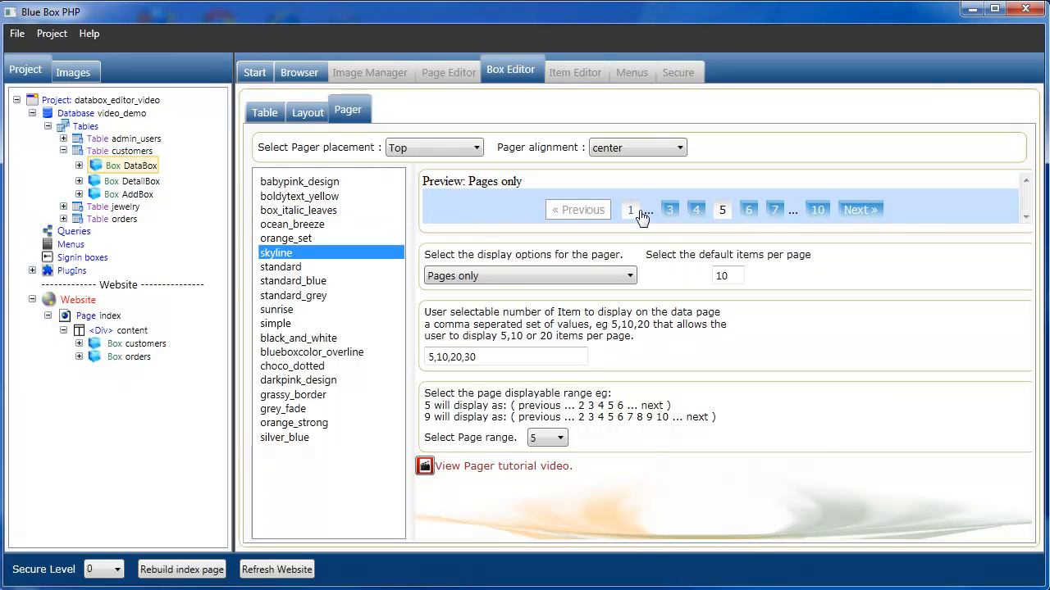
Rebuild the index page and test the restyled Customer Details pager with its page numbers and next-page link.
click(182, 569)
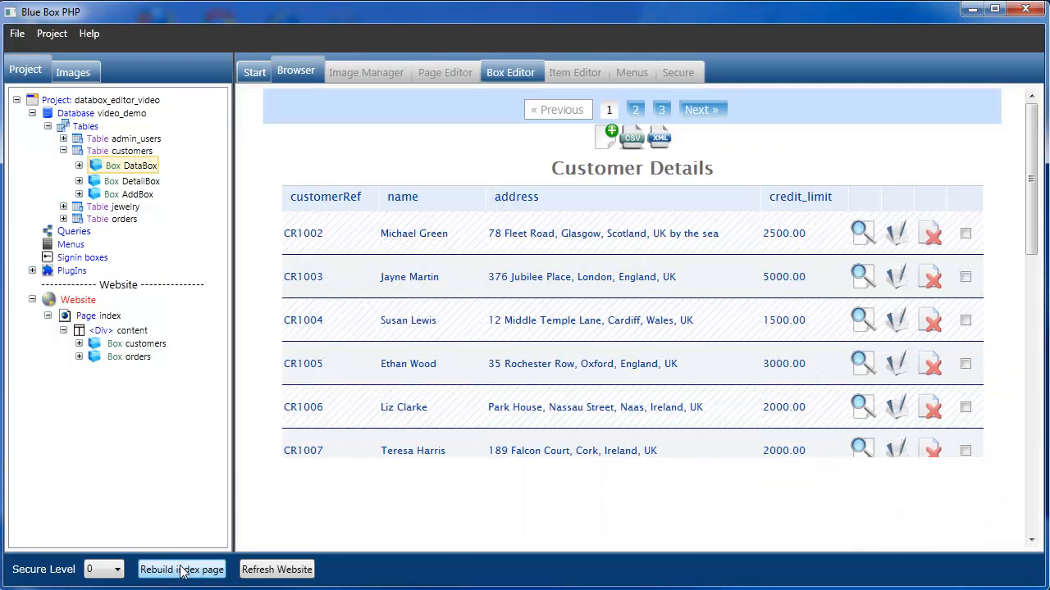
click(636, 109)
click(661, 113)
click(636, 113)
click(608, 110)
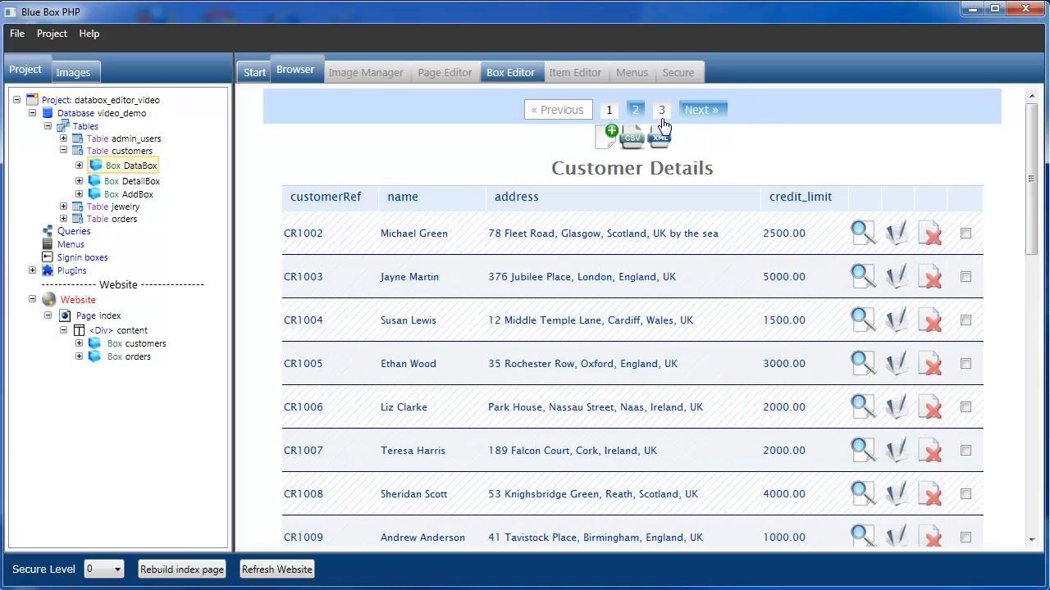
click(698, 110)
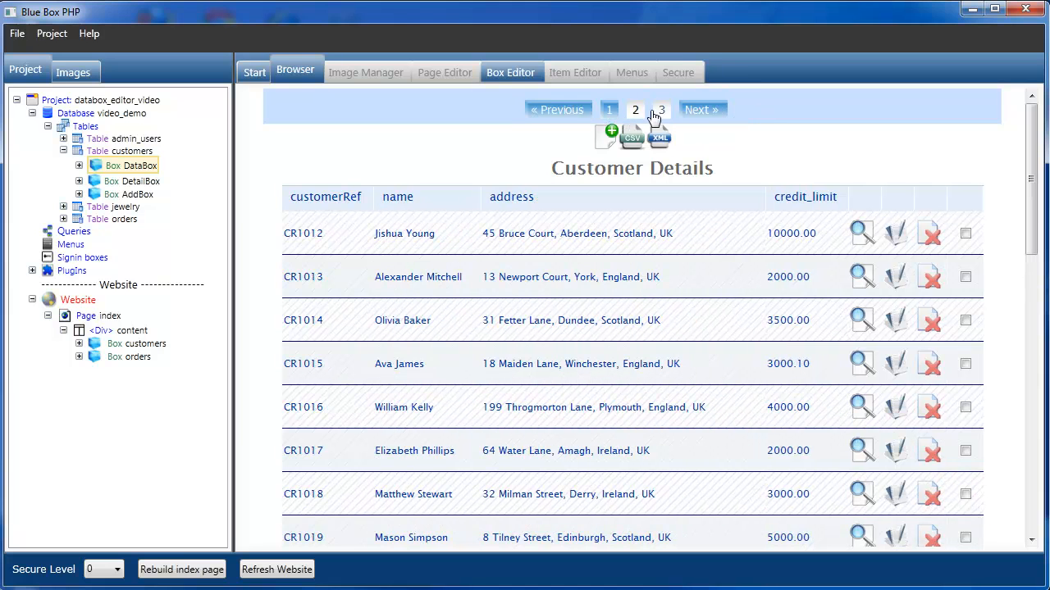
Set the customers DataBox pager's placement to Both and its alignment to left.
click(502, 72)
click(505, 71)
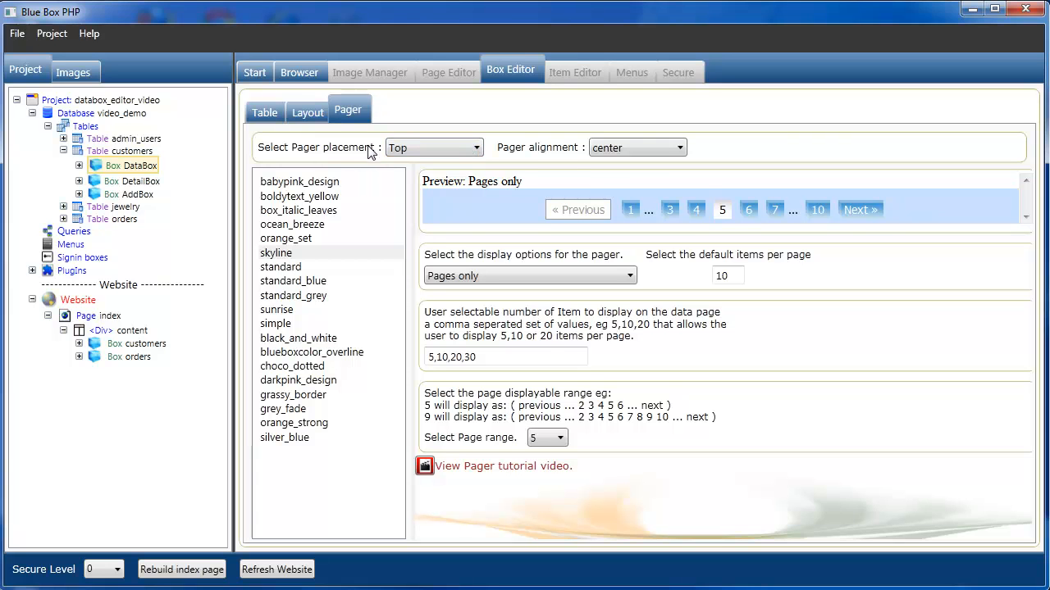
click(478, 149)
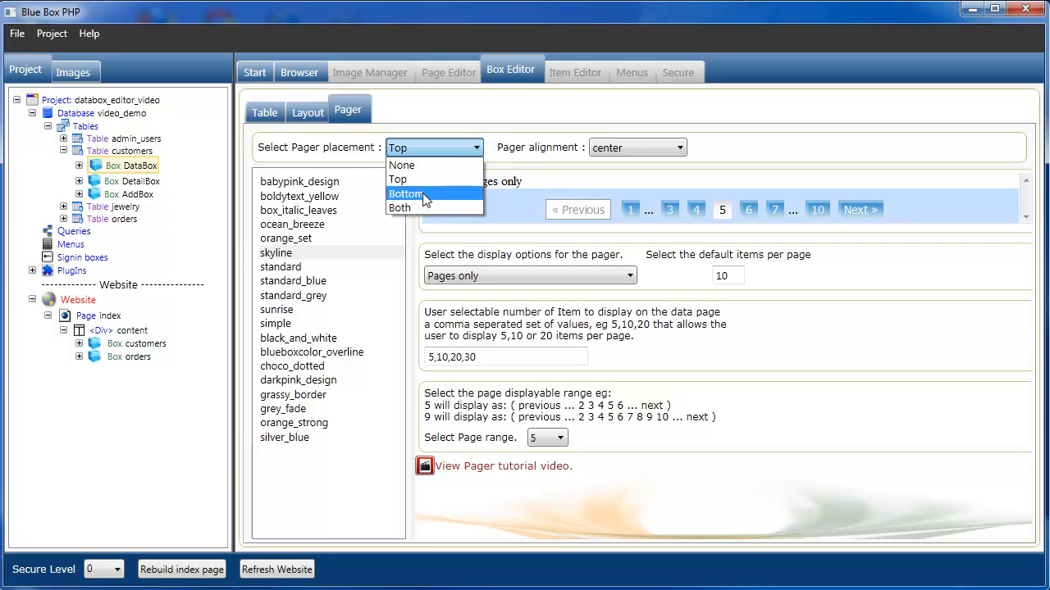
click(403, 208)
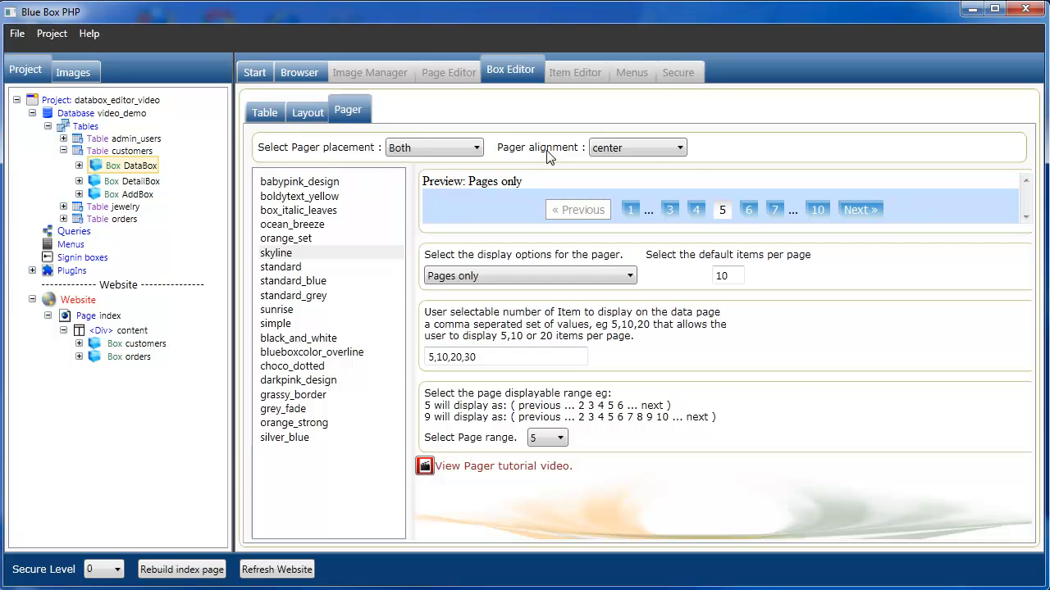
click(680, 148)
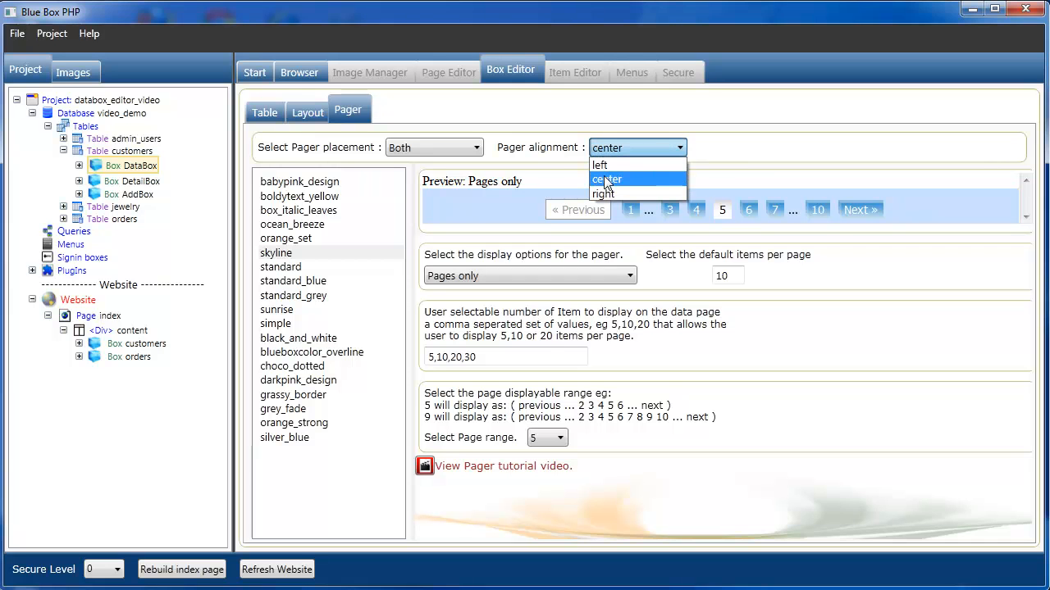
click(601, 167)
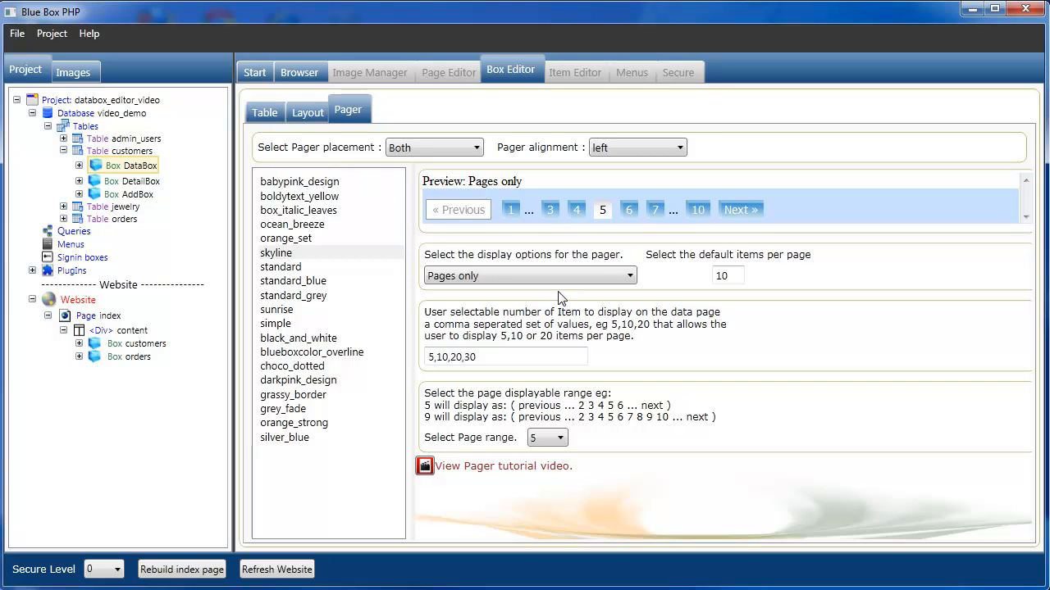
Rebuild the index page and check the pagers above and below the Customer Details table.
click(175, 572)
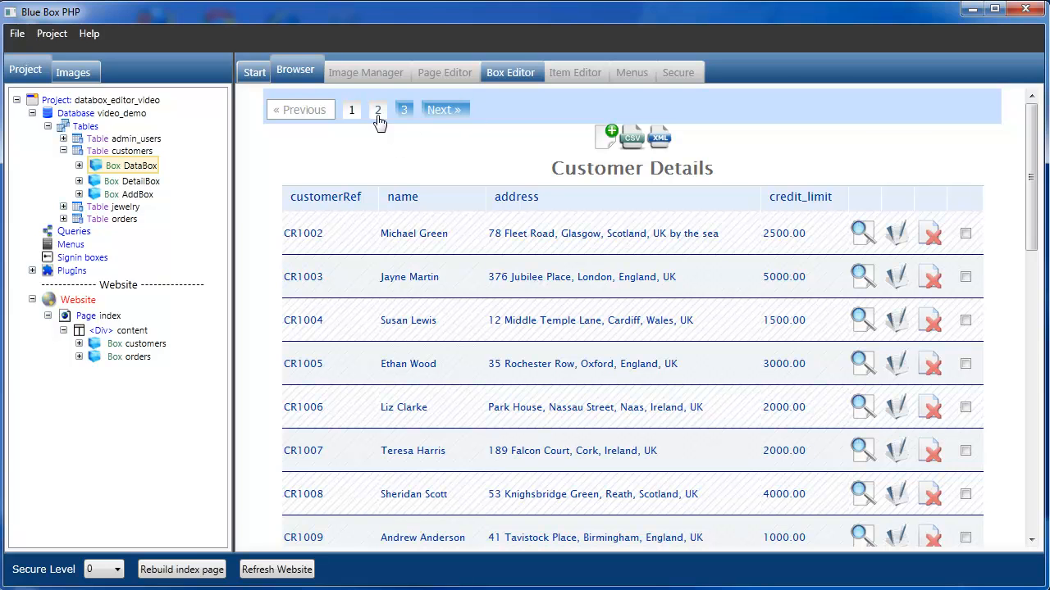
scroll(1035, 145, down, 5)
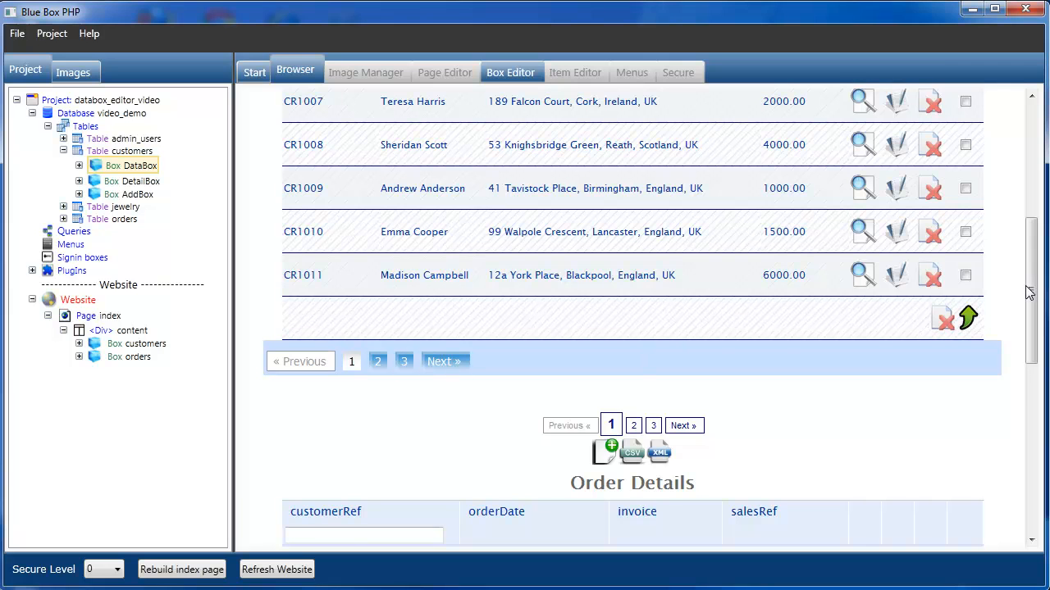
scroll(1031, 289, up, 5)
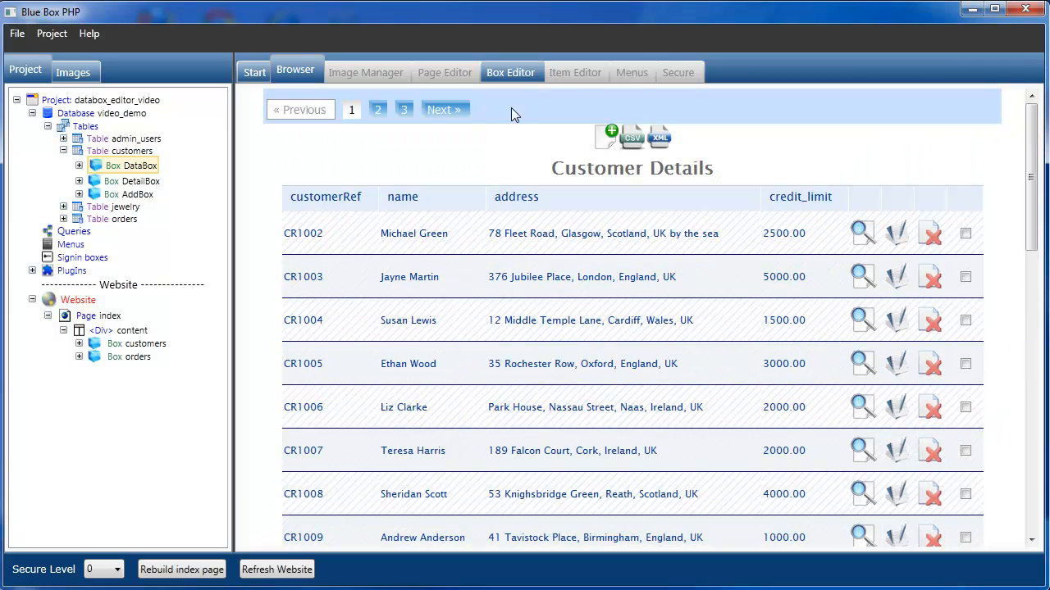
Set the customers DataBox pager's display option to Pages with Number Items.
click(511, 70)
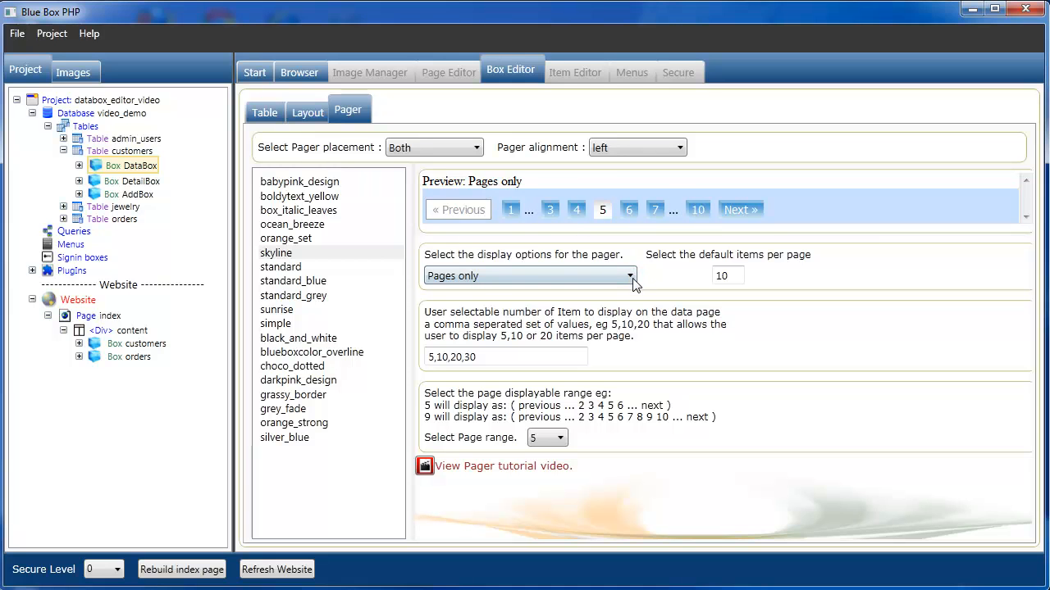
click(632, 279)
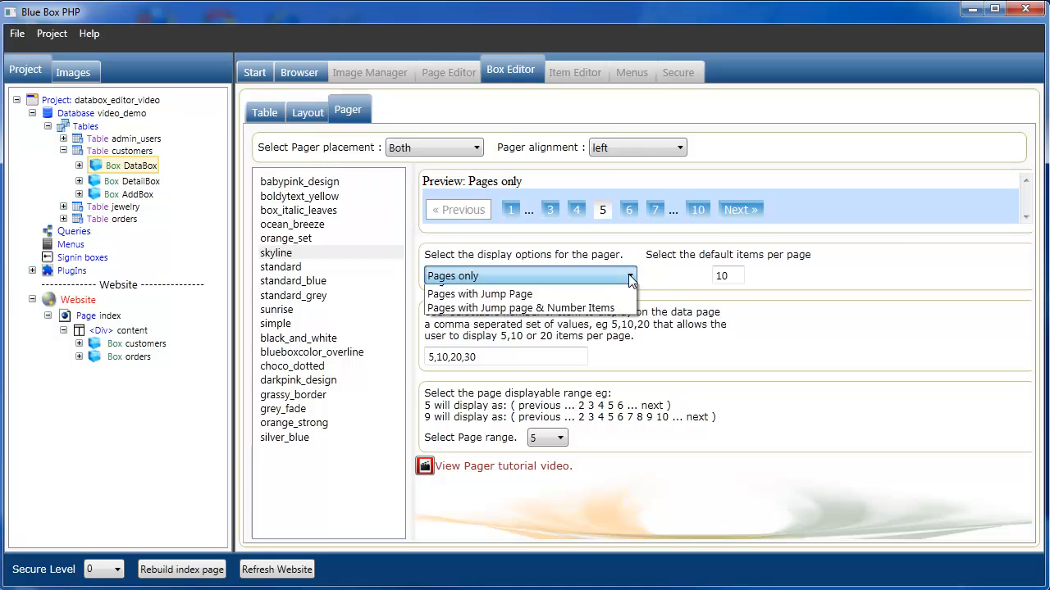
click(541, 308)
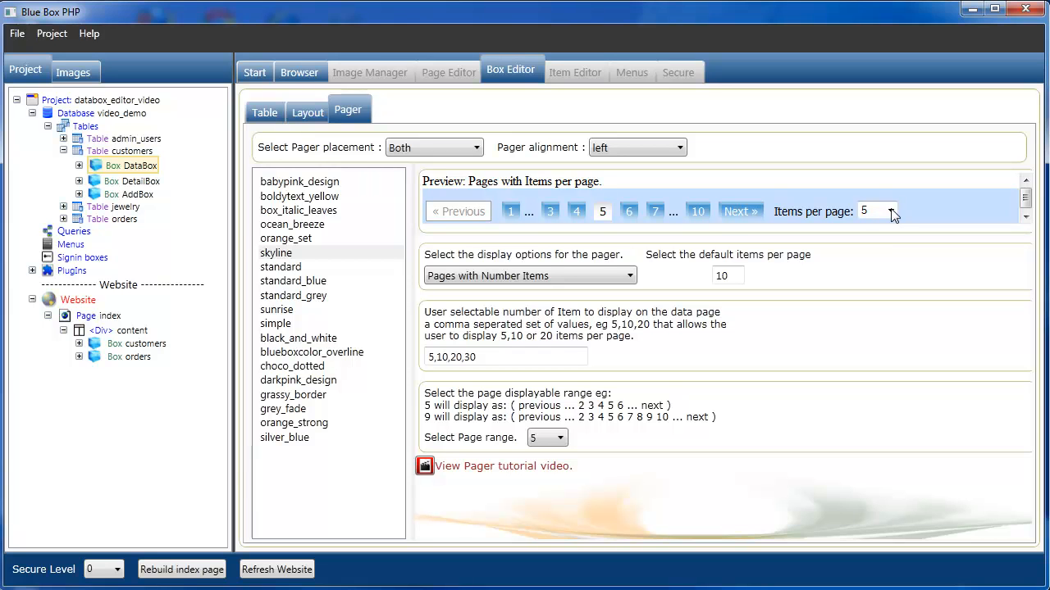
Rebuild the index page and test the Customer Details items-per-page selector with 5, All and 5 again.
click(182, 570)
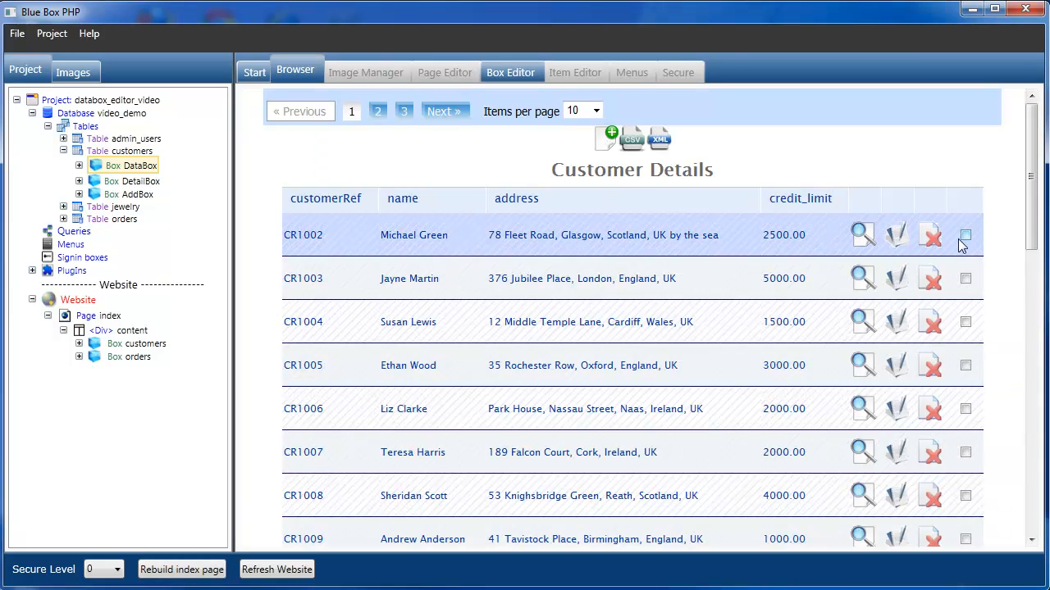
mouse_move(1023, 206)
mouse_down()
mouse_move(1037, 271)
mouse_move(1038, 205)
mouse_up()
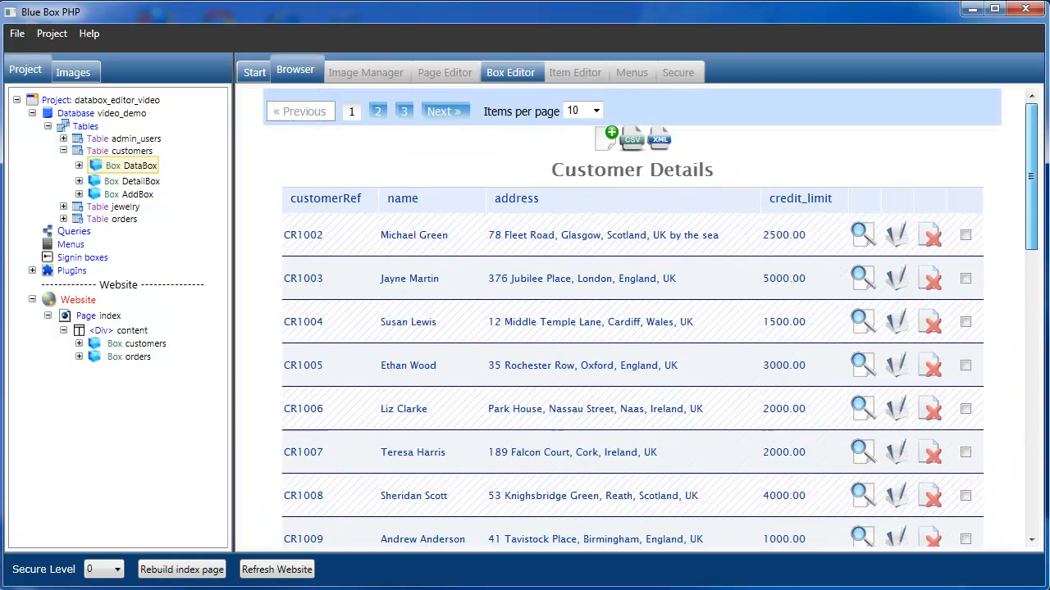
click(596, 110)
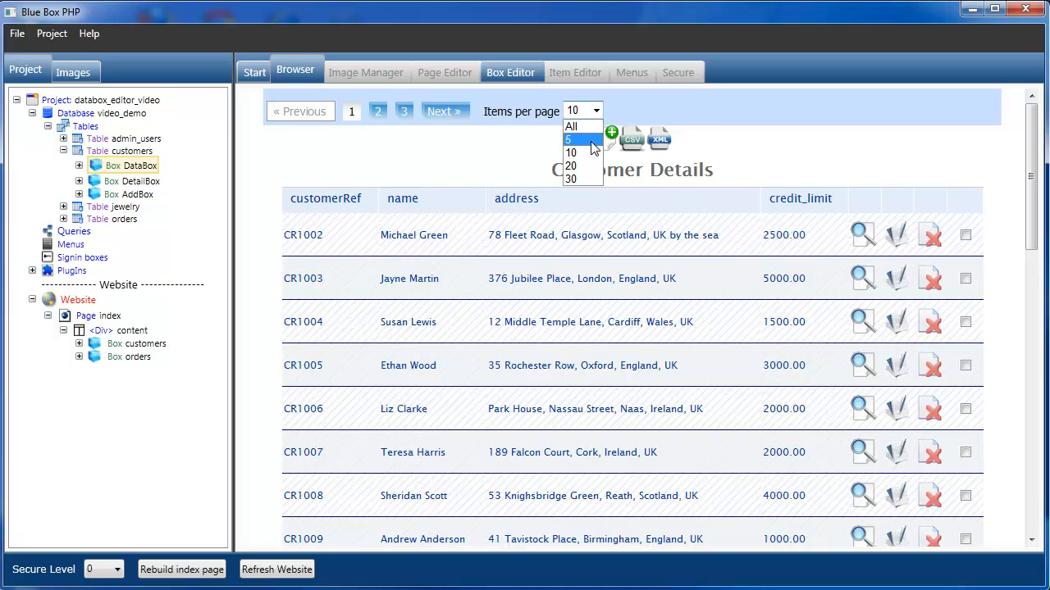
click(594, 145)
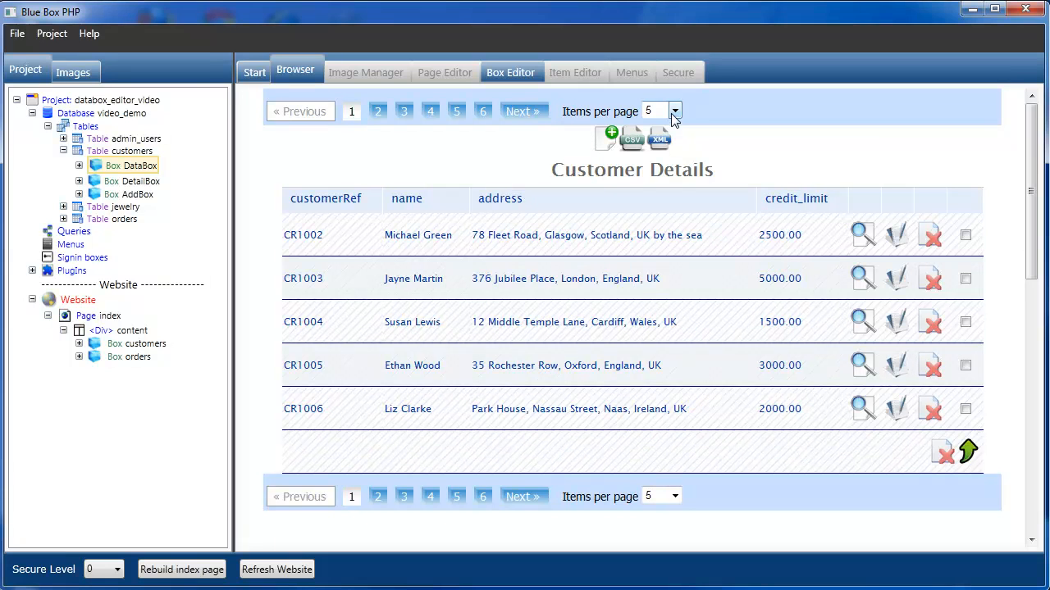
click(674, 111)
click(649, 126)
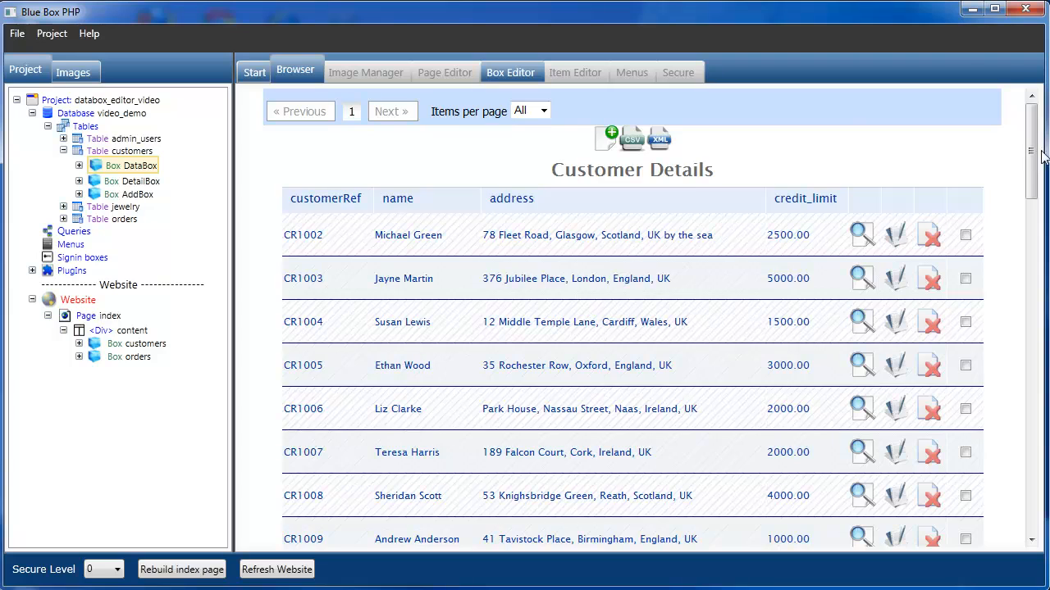
mouse_move(1032, 163)
mouse_down()
mouse_move(1032, 501)
mouse_move(1037, 144)
mouse_up()
click(543, 111)
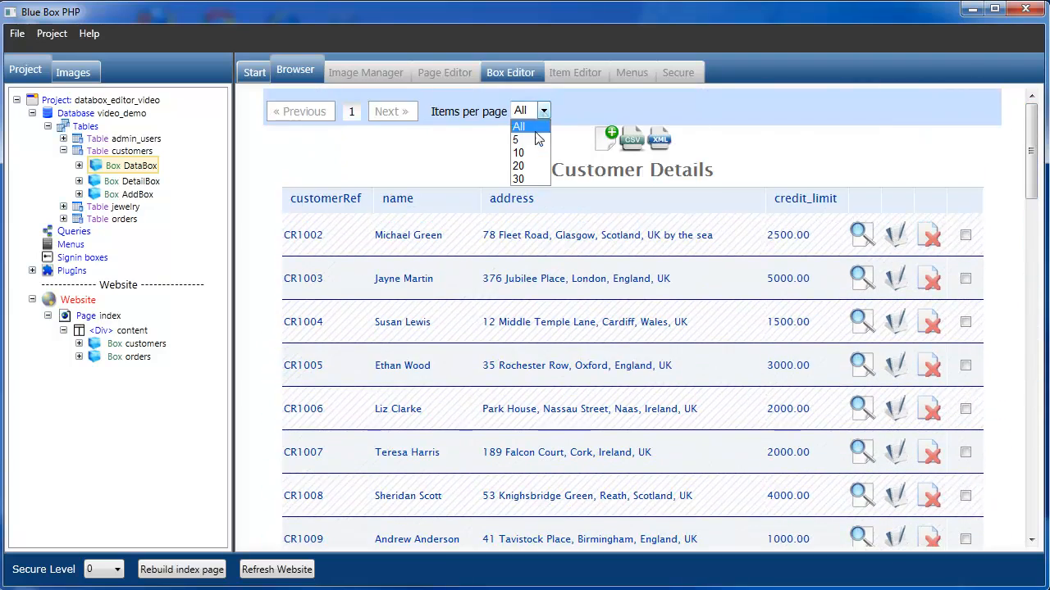
click(526, 140)
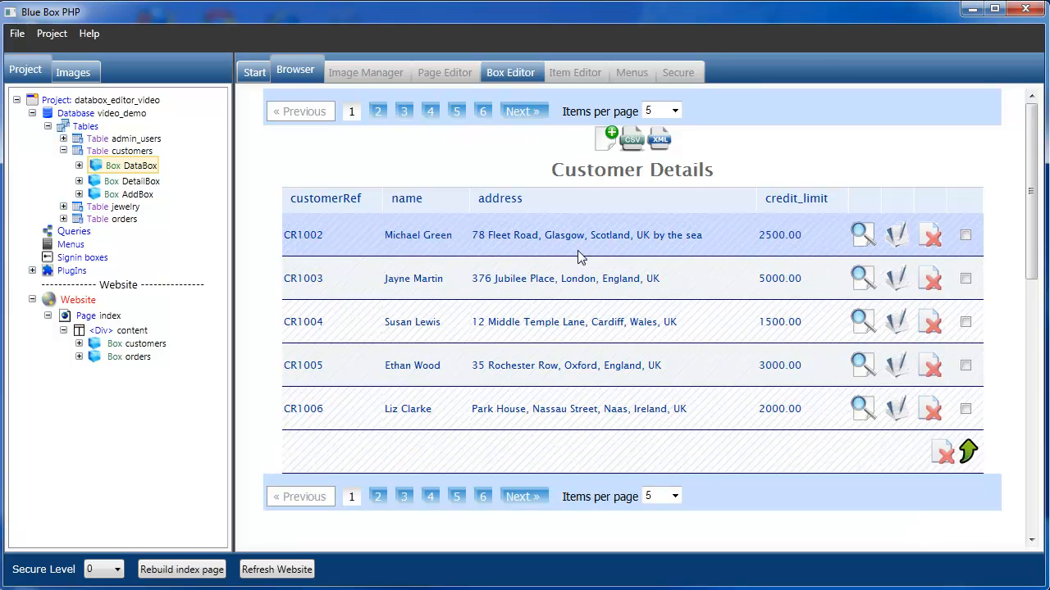
Set the customers DataBox pager's display option to Pages with Jump Page.
click(509, 71)
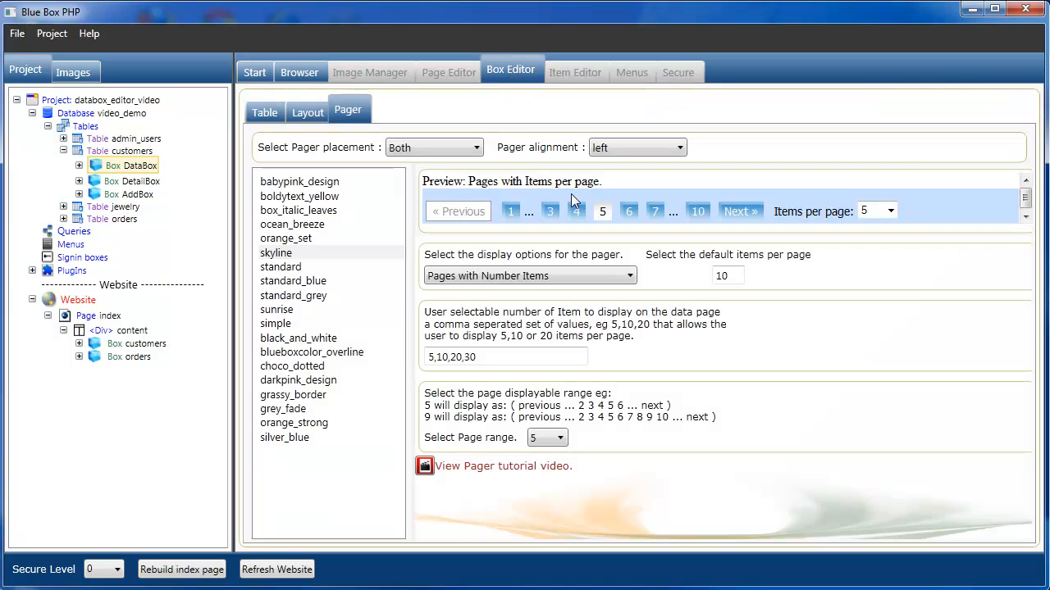
click(629, 275)
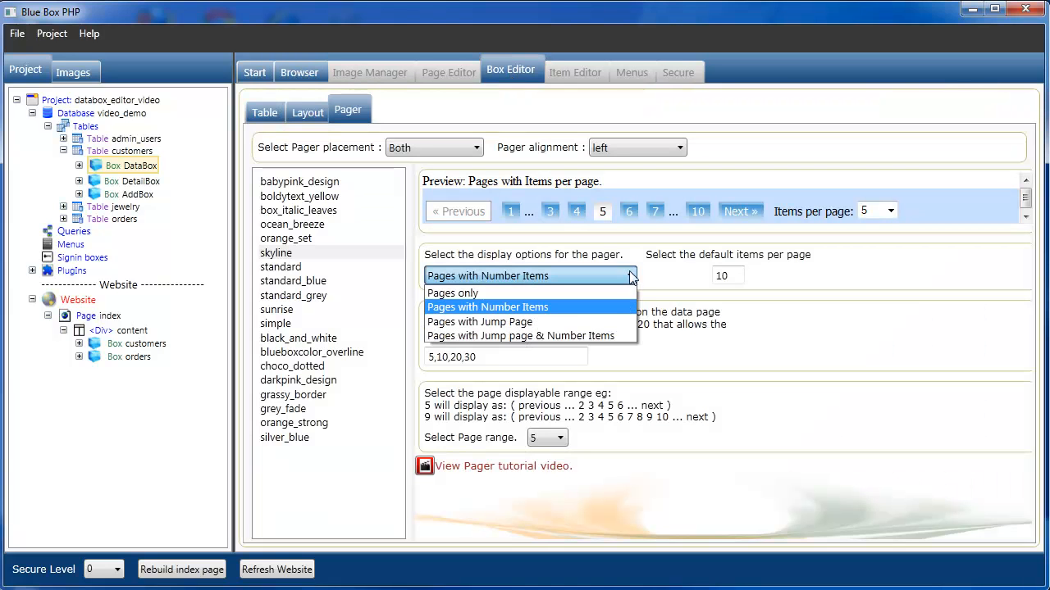
click(533, 323)
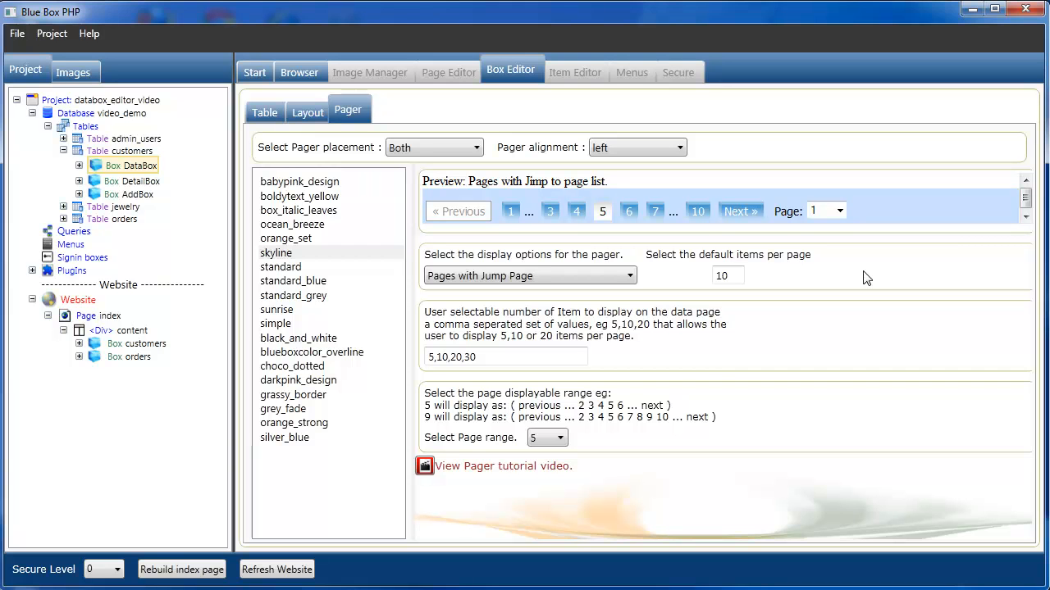
Rebuild the index page and test the Customer Details page-jump selector by going to page 3 and page 2.
click(182, 569)
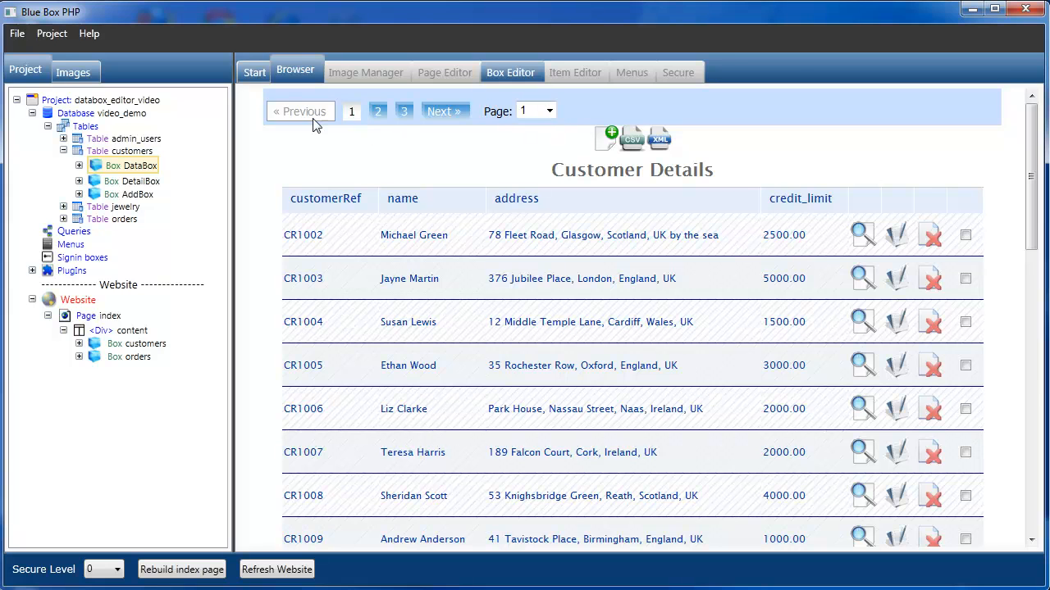
click(550, 112)
click(533, 152)
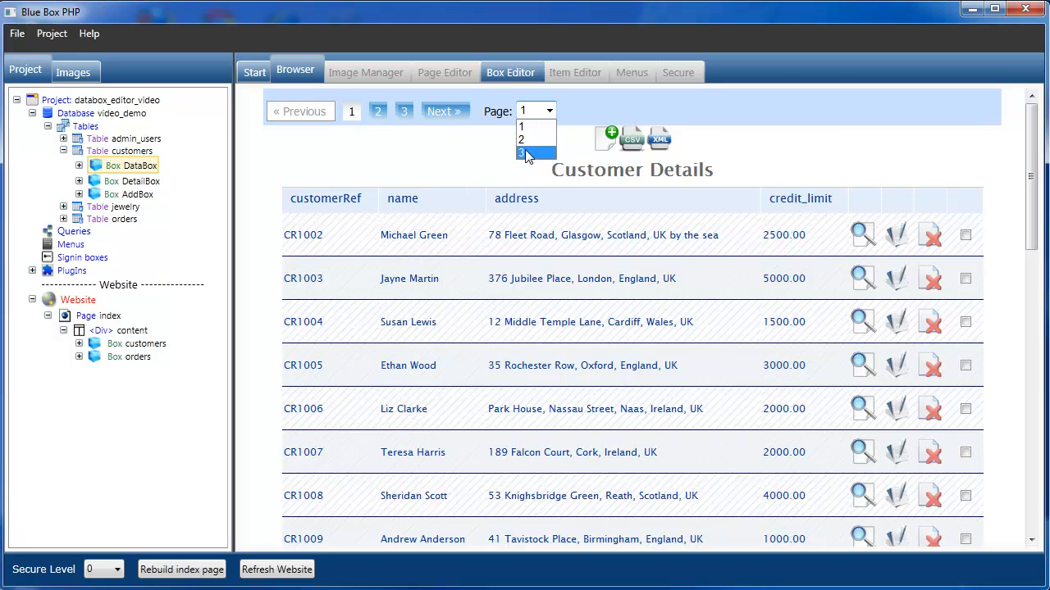
click(550, 113)
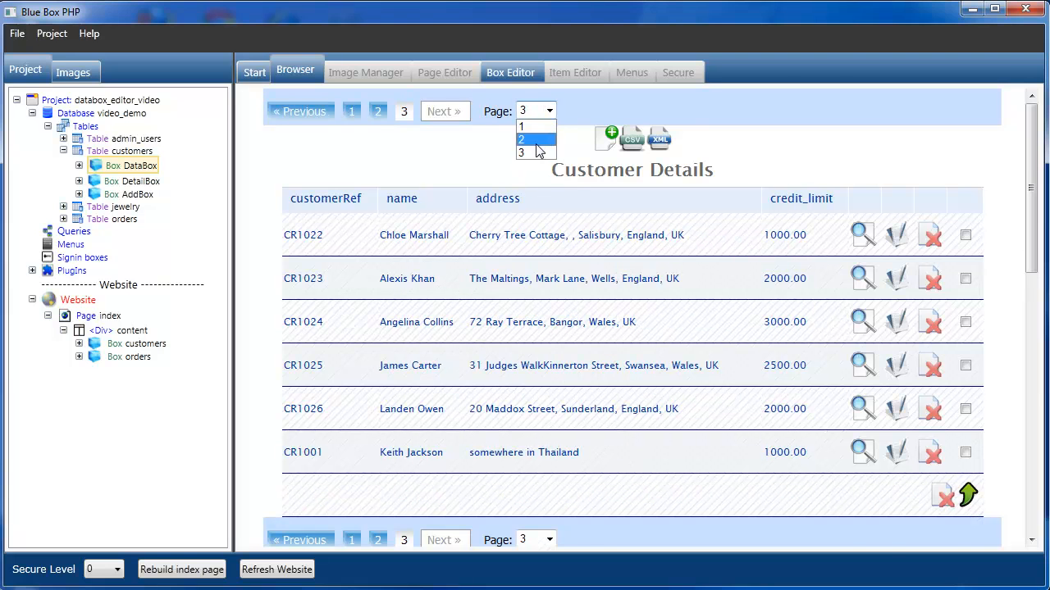
click(533, 140)
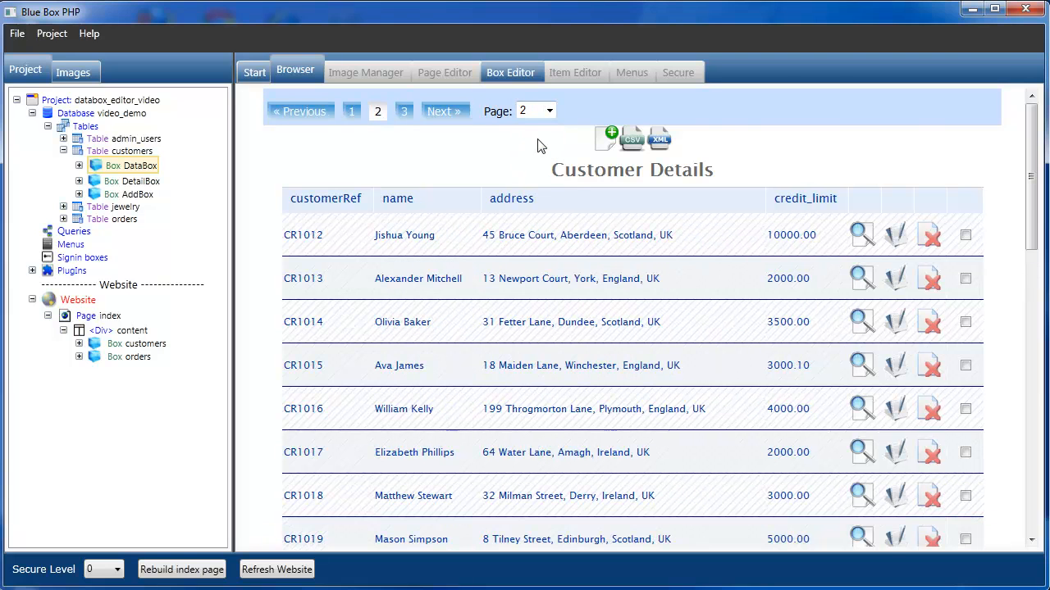
Set the customers DataBox pager's display option to Pages with Jump page & Number Items.
click(509, 70)
click(630, 278)
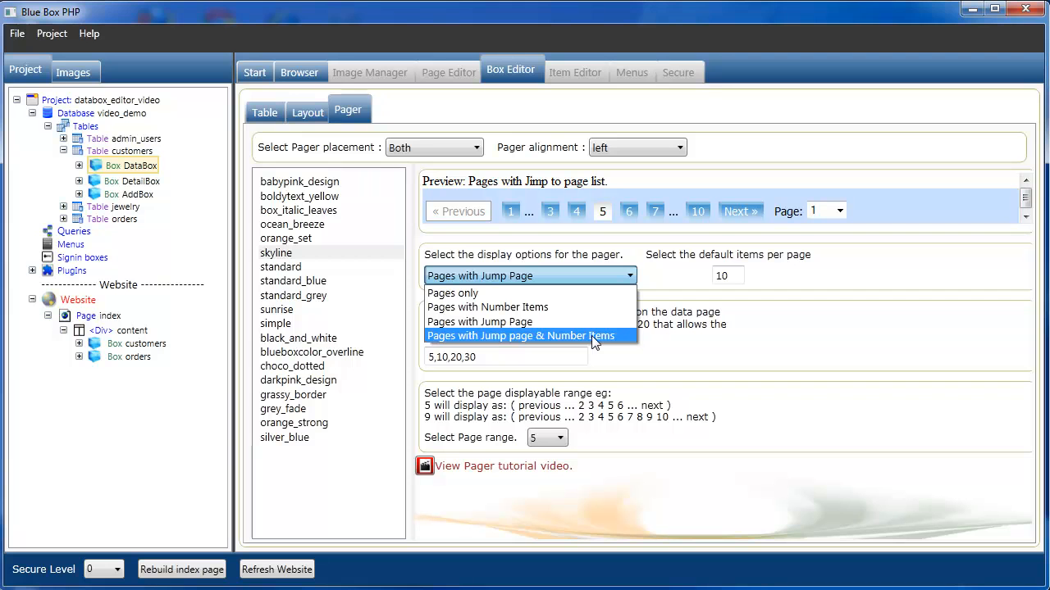
click(591, 335)
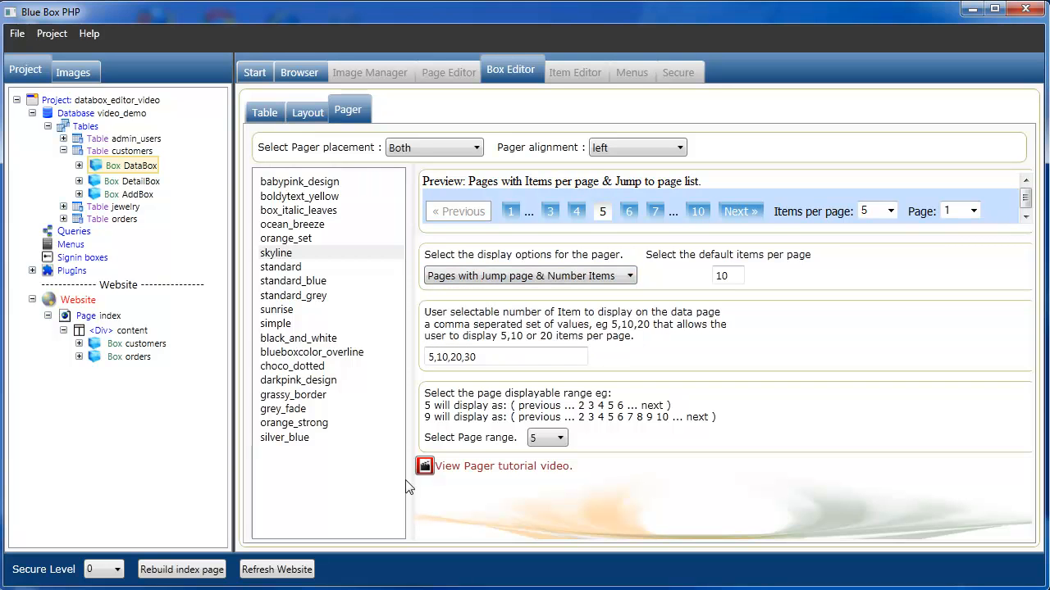
Rebuild the index page and test the Customer Details pager with 5 items per page, jumping to pages 5 and 4.
click(200, 576)
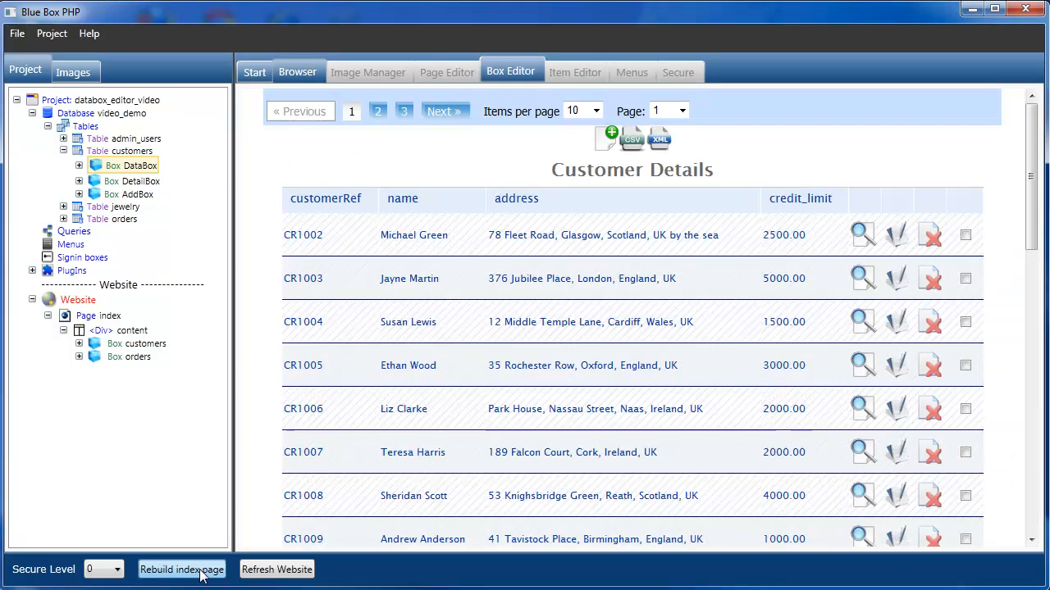
click(595, 112)
click(584, 132)
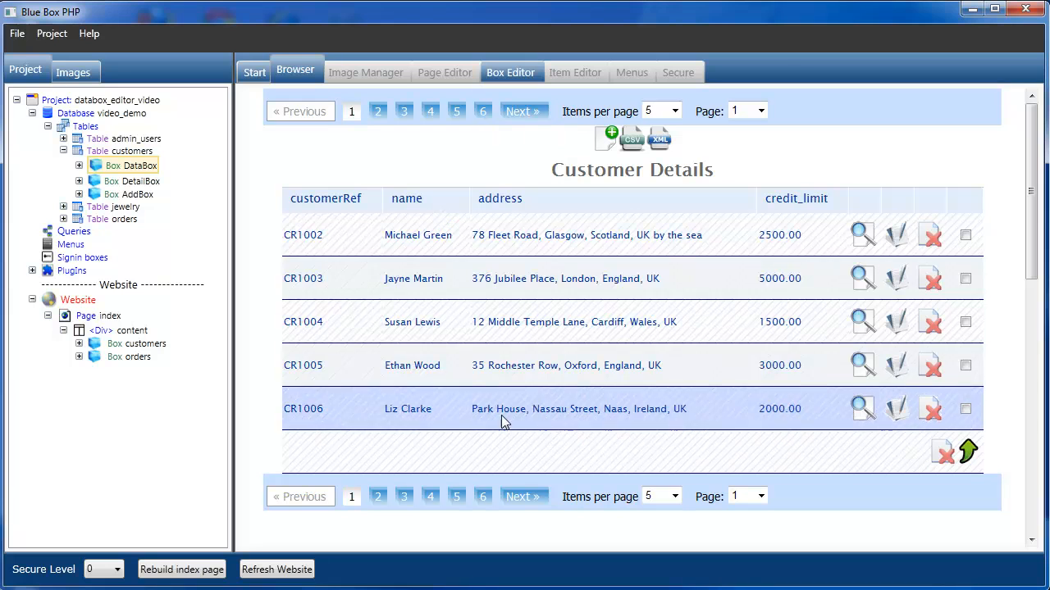
click(761, 112)
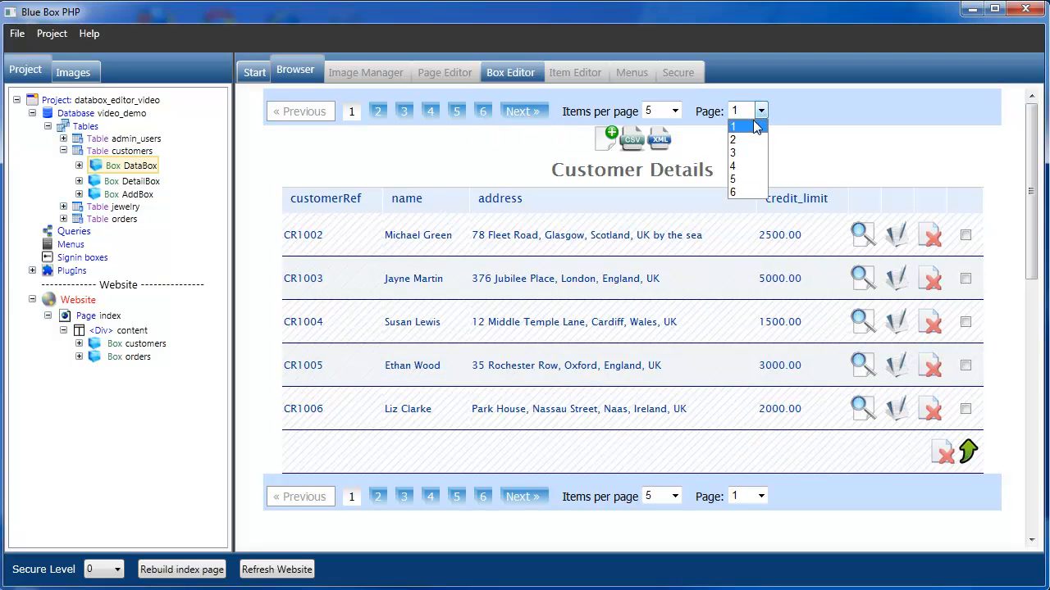
click(738, 179)
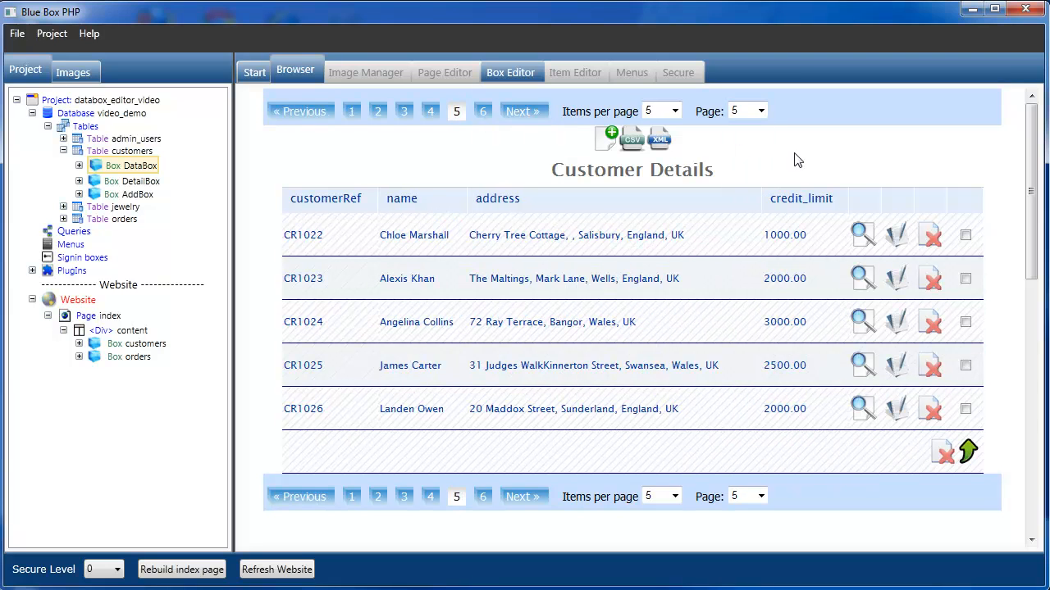
click(762, 111)
click(751, 166)
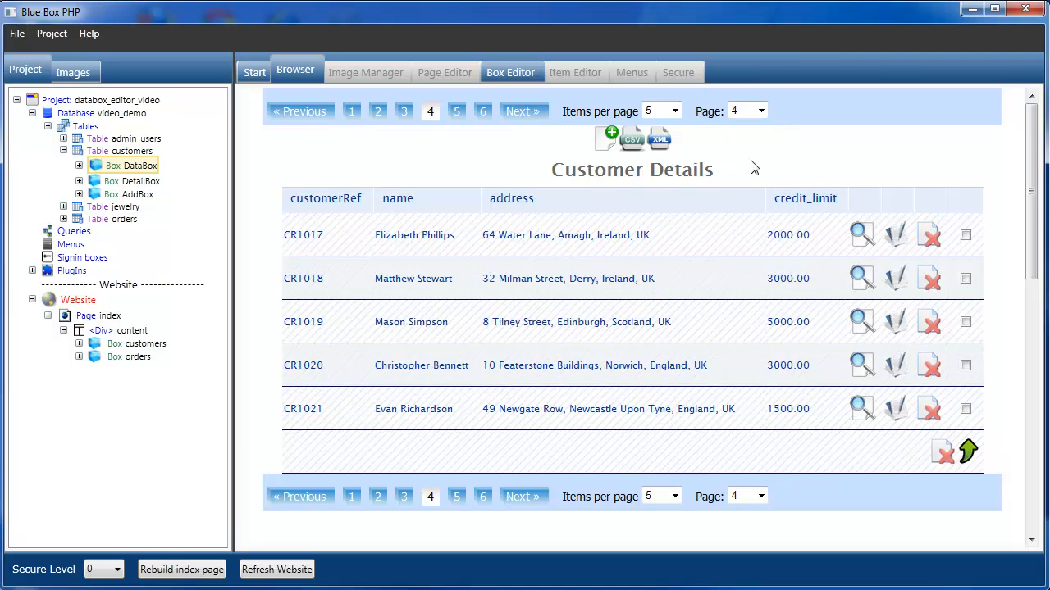
Set the customers DataBox pager's default items per page to 5.
click(527, 73)
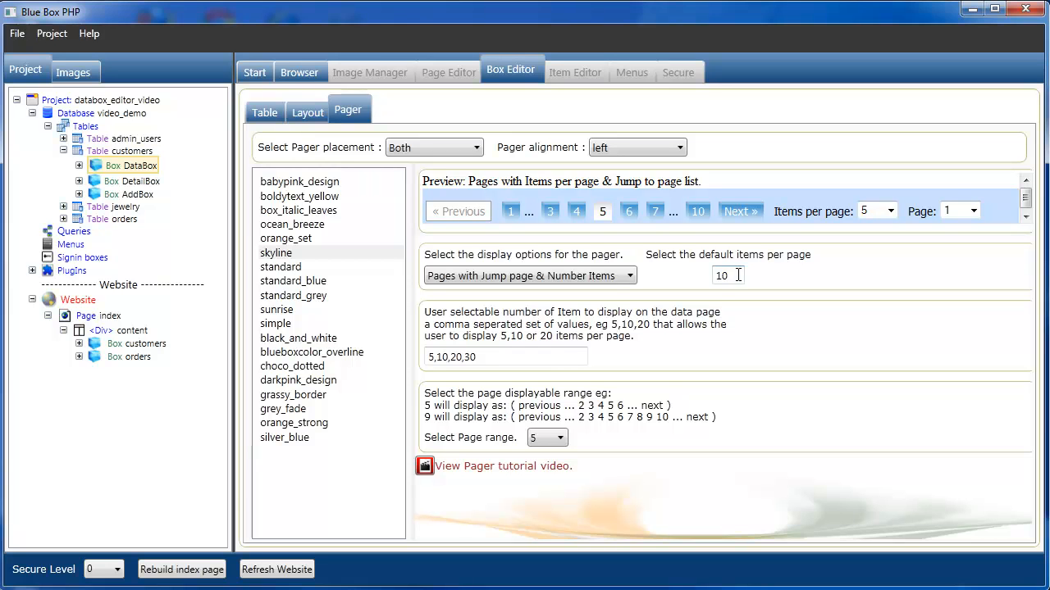
drag(738, 275, 717, 283)
text(5)
Change the pager's user-selectable items-per-page values to 5,10,15,20.
click(539, 360)
click(483, 357)
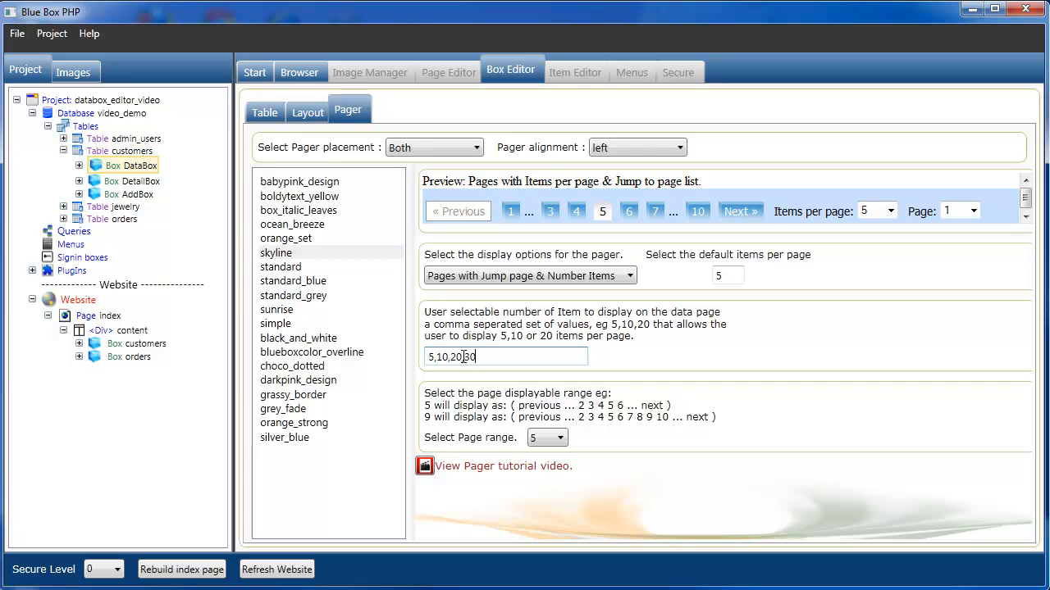
key(BackSpace)
key(BackSpace)
text(15)
key(BackSpace)
text(2)
Rebuild the index page, check the Customer Details items-per-page choices and show 10 items per page.
click(189, 573)
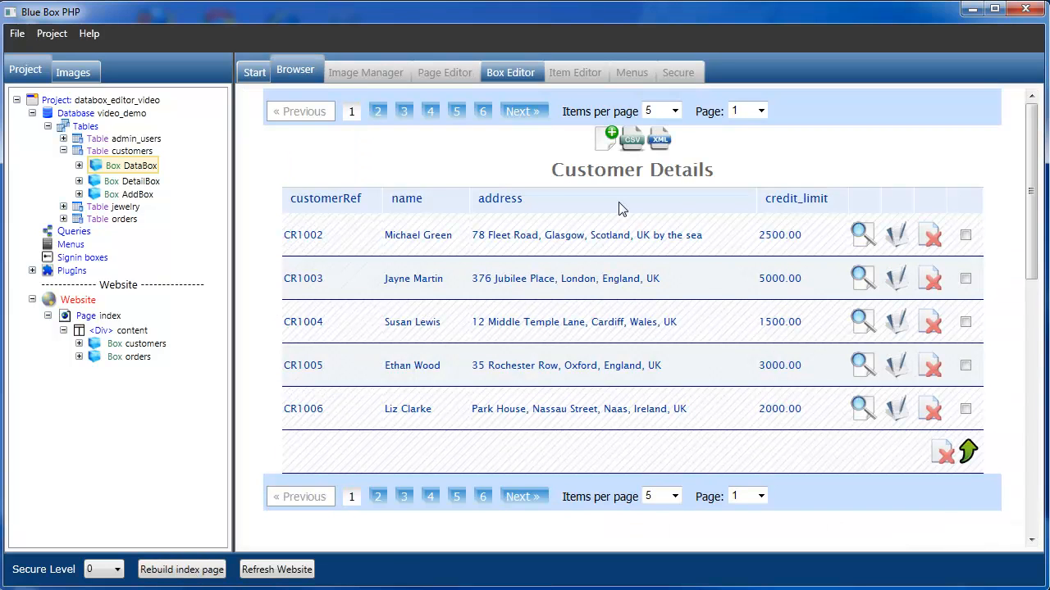
click(675, 112)
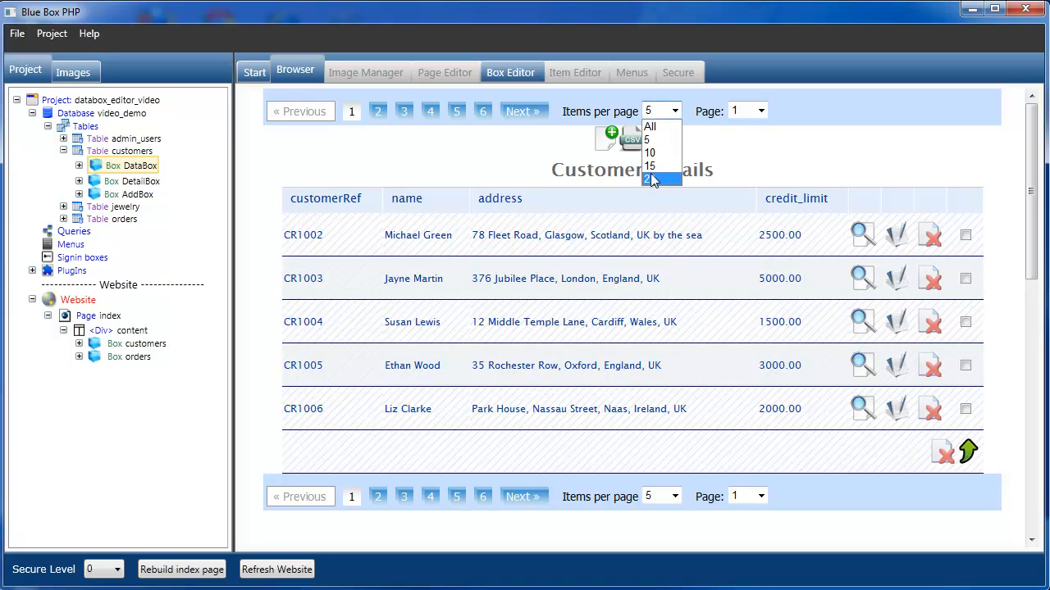
click(654, 155)
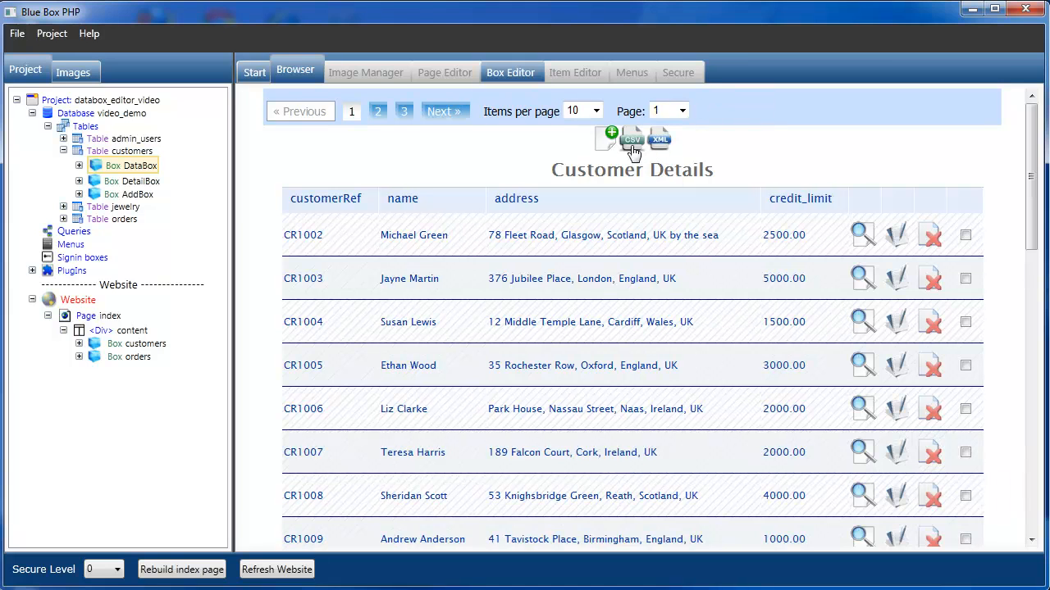
Set the customers DataBox pager's default items per page to 2 and its page range to 3.
click(516, 73)
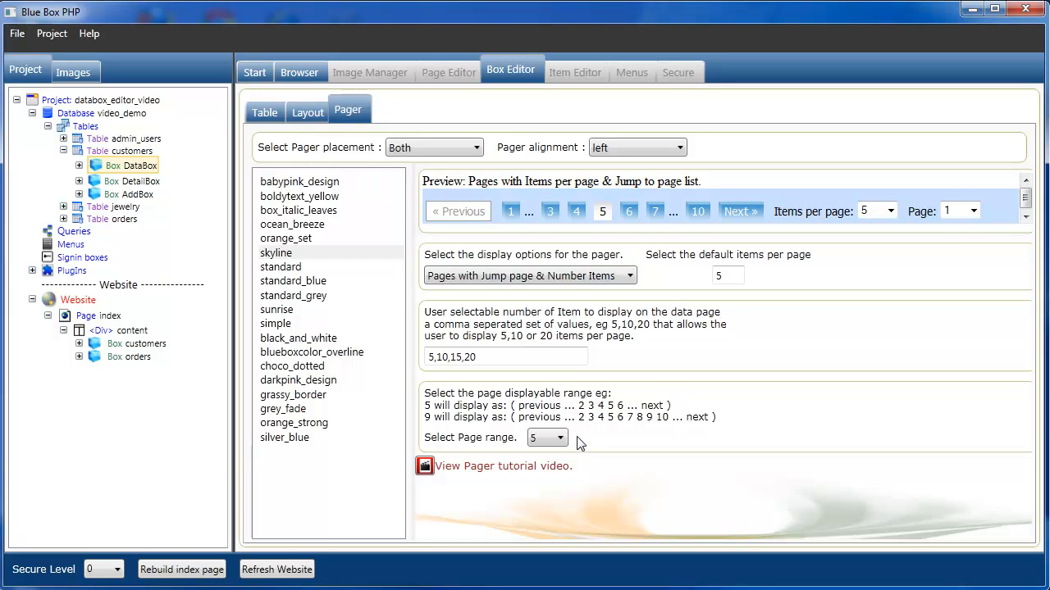
drag(733, 272, 715, 288)
text(2)
click(558, 439)
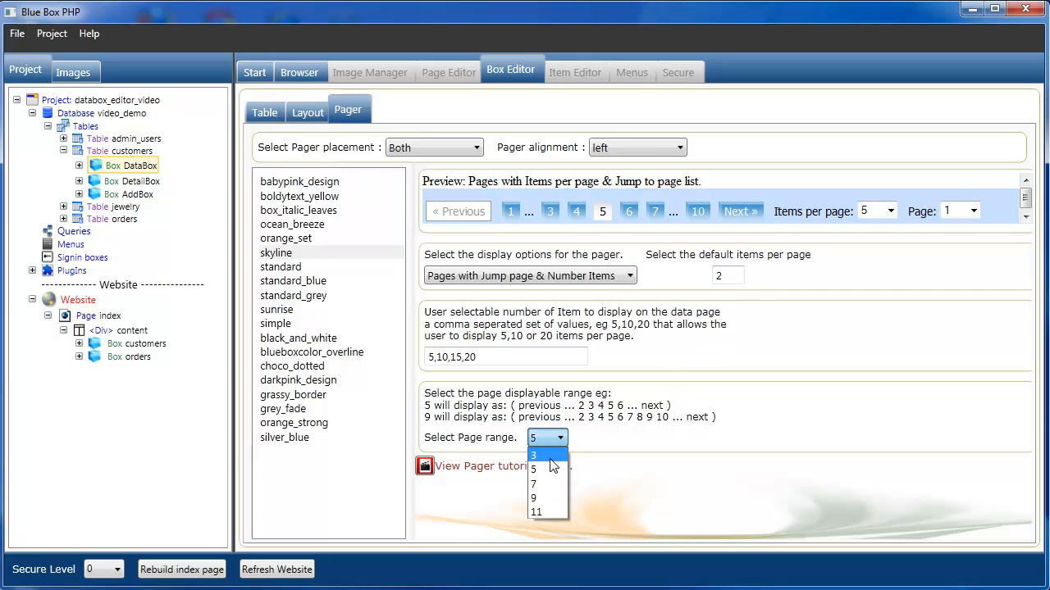
click(552, 456)
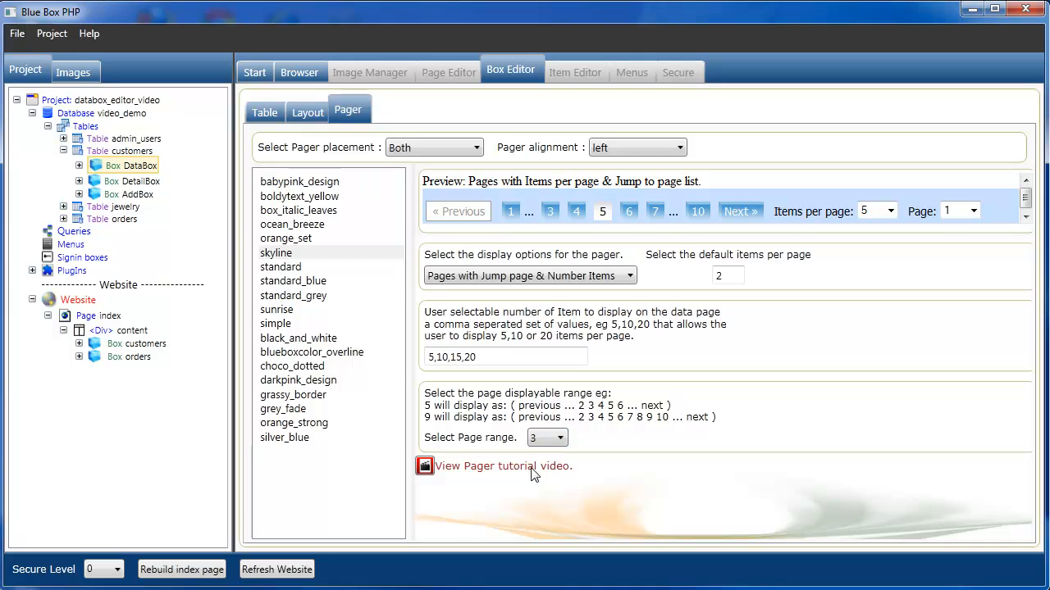
Rebuild the index page and test the Customer Details page links by going to page 3 and page 4.
click(182, 570)
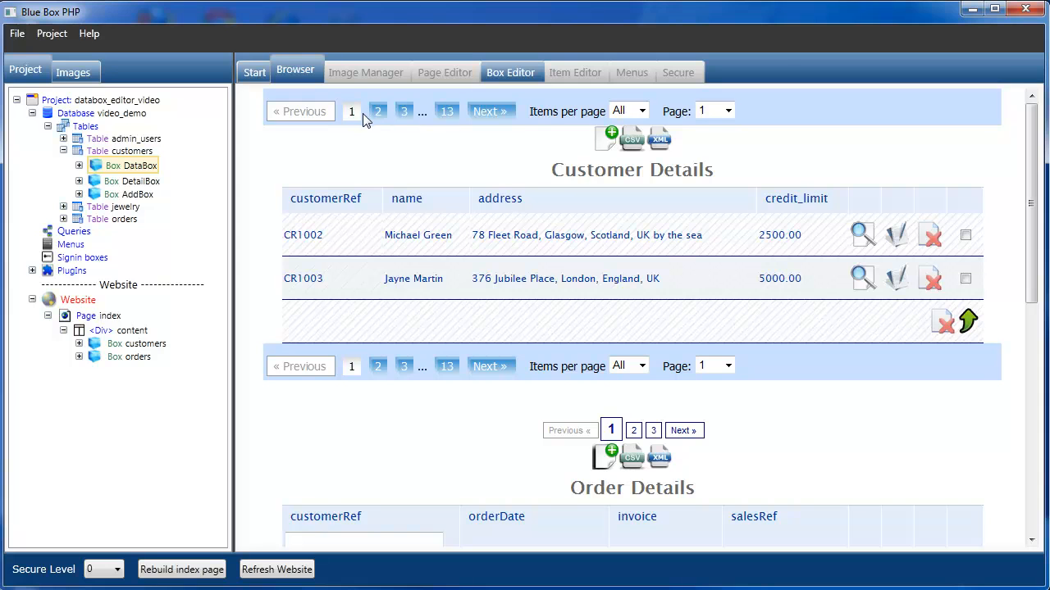
click(405, 119)
click(430, 113)
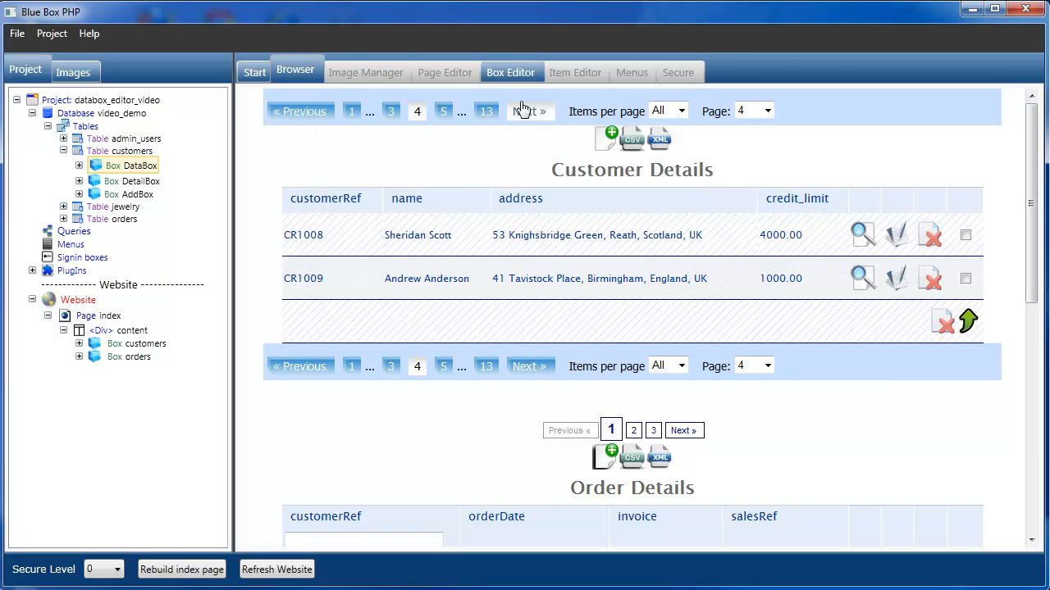
Set the customers DataBox pager's page range to 5.
click(512, 73)
click(560, 439)
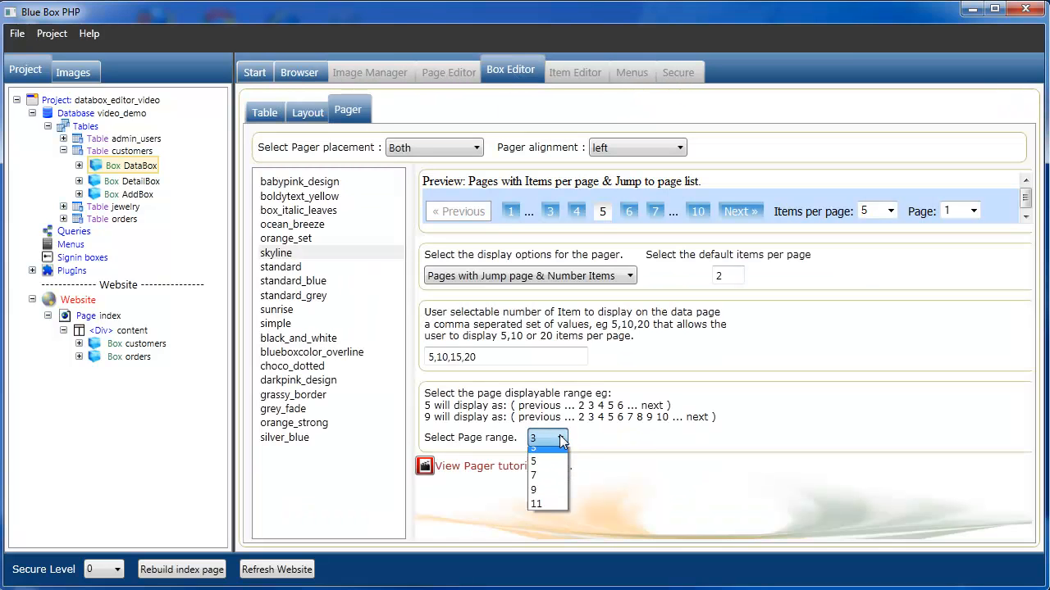
click(551, 471)
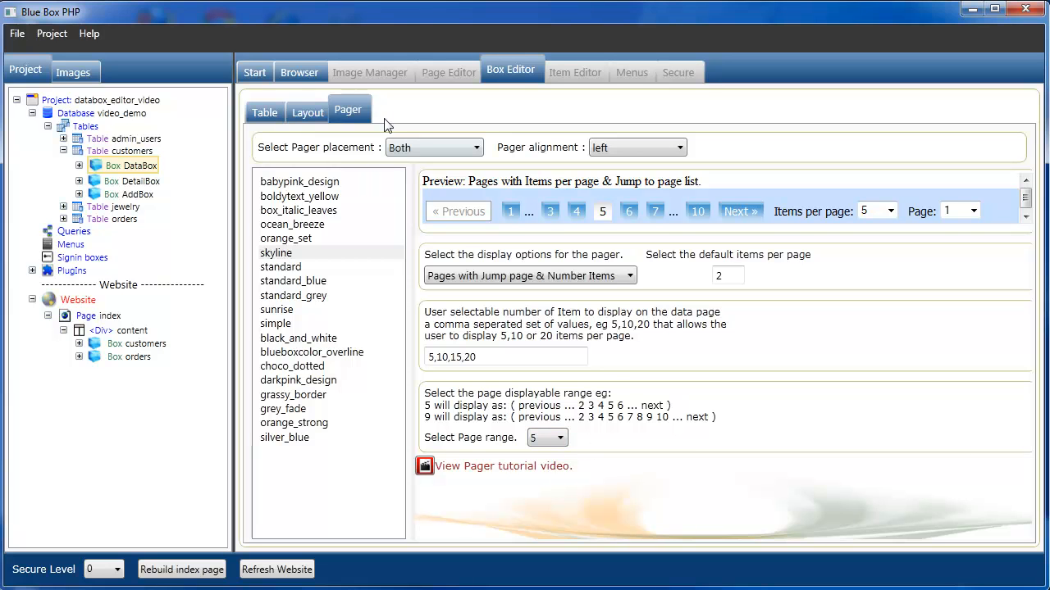
Rebuild the index page and test the Customer Details page links by going to page 5 and page 6.
click(194, 574)
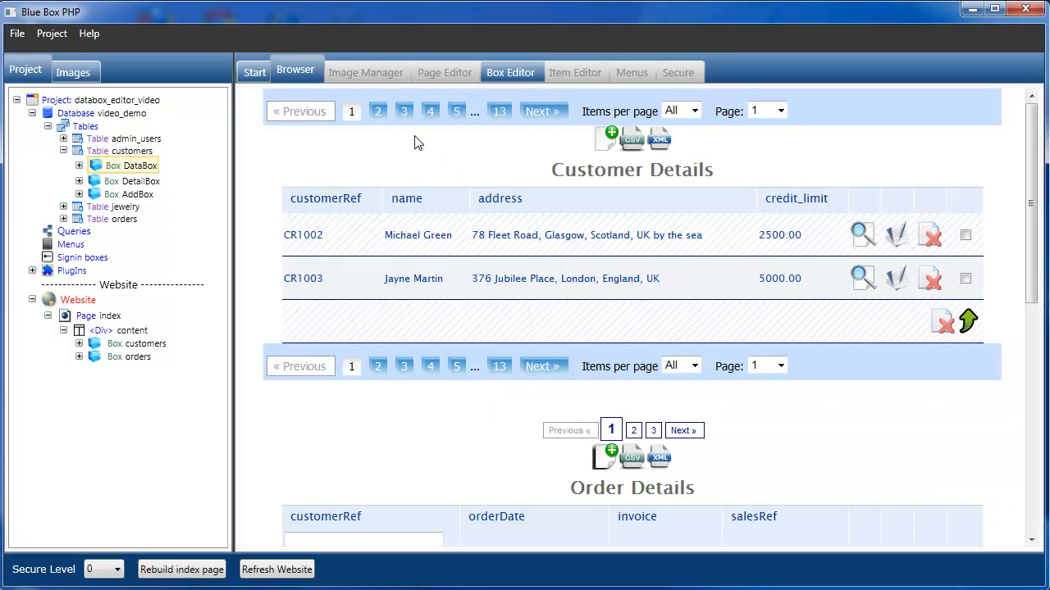
click(456, 112)
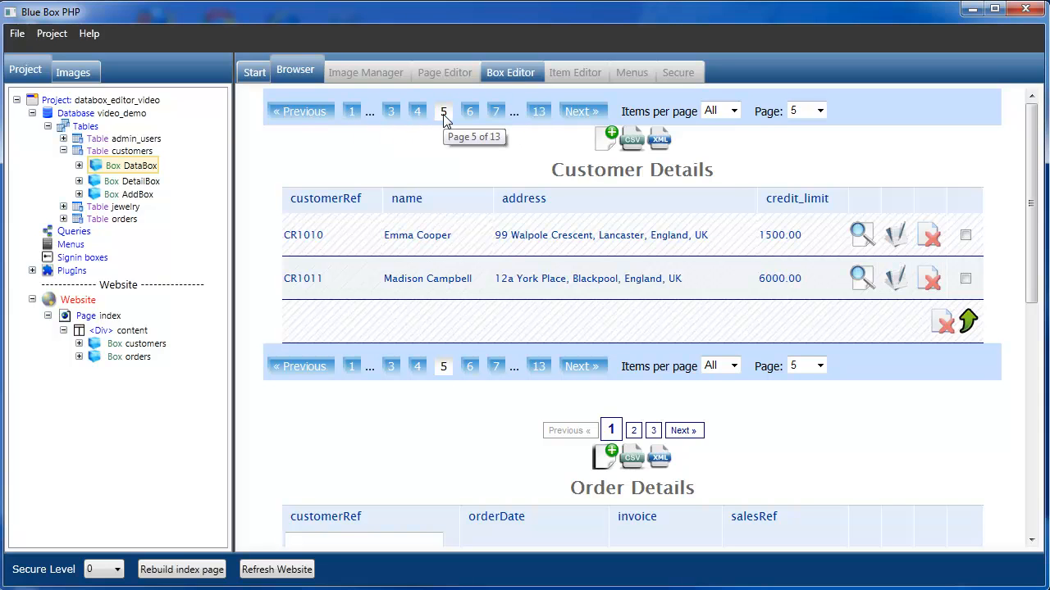
click(469, 112)
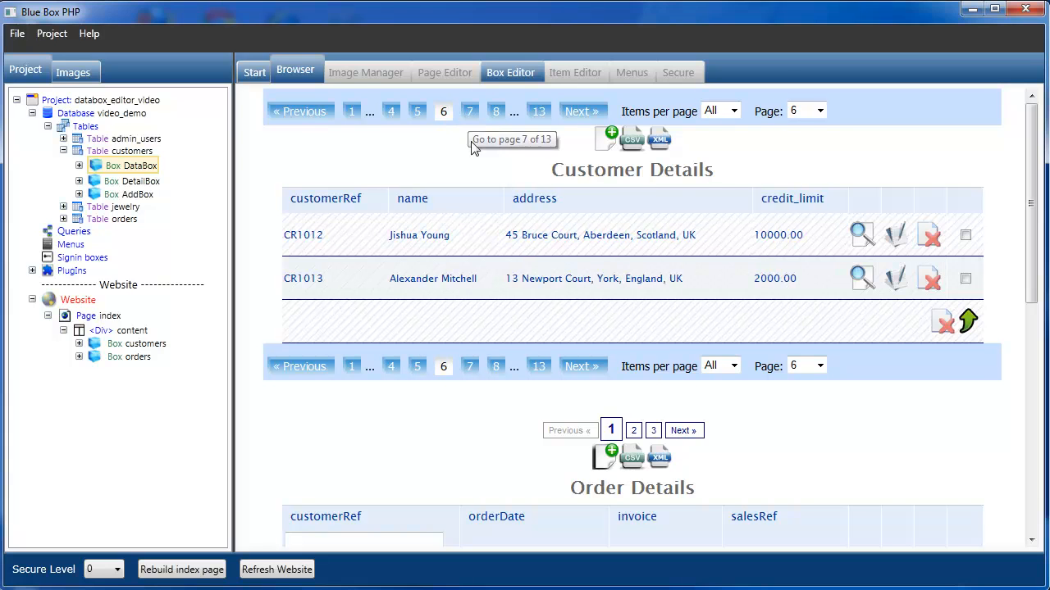